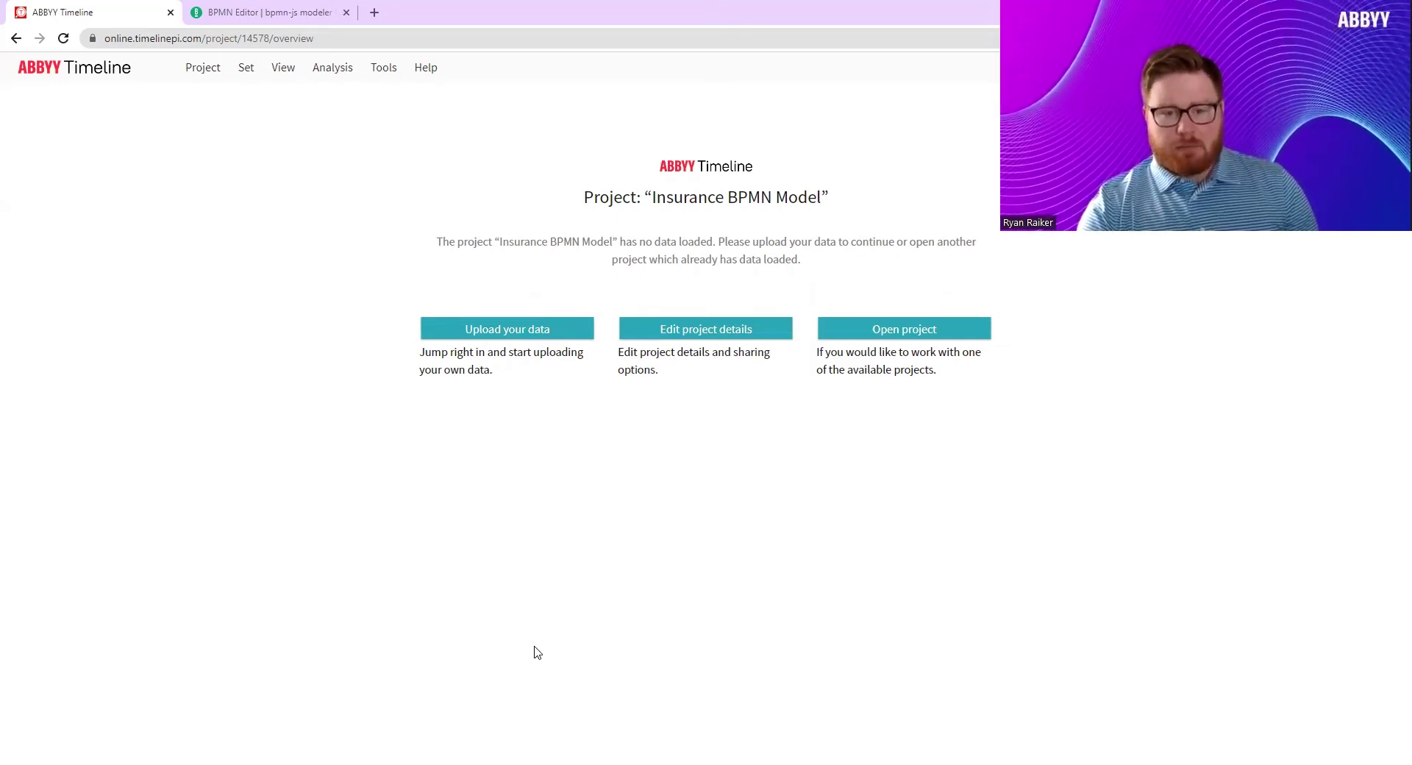
Select the ClaimsData_SF-2021 CSV file as the data to upload to the Insurance BPMN Model project.
click(525, 336)
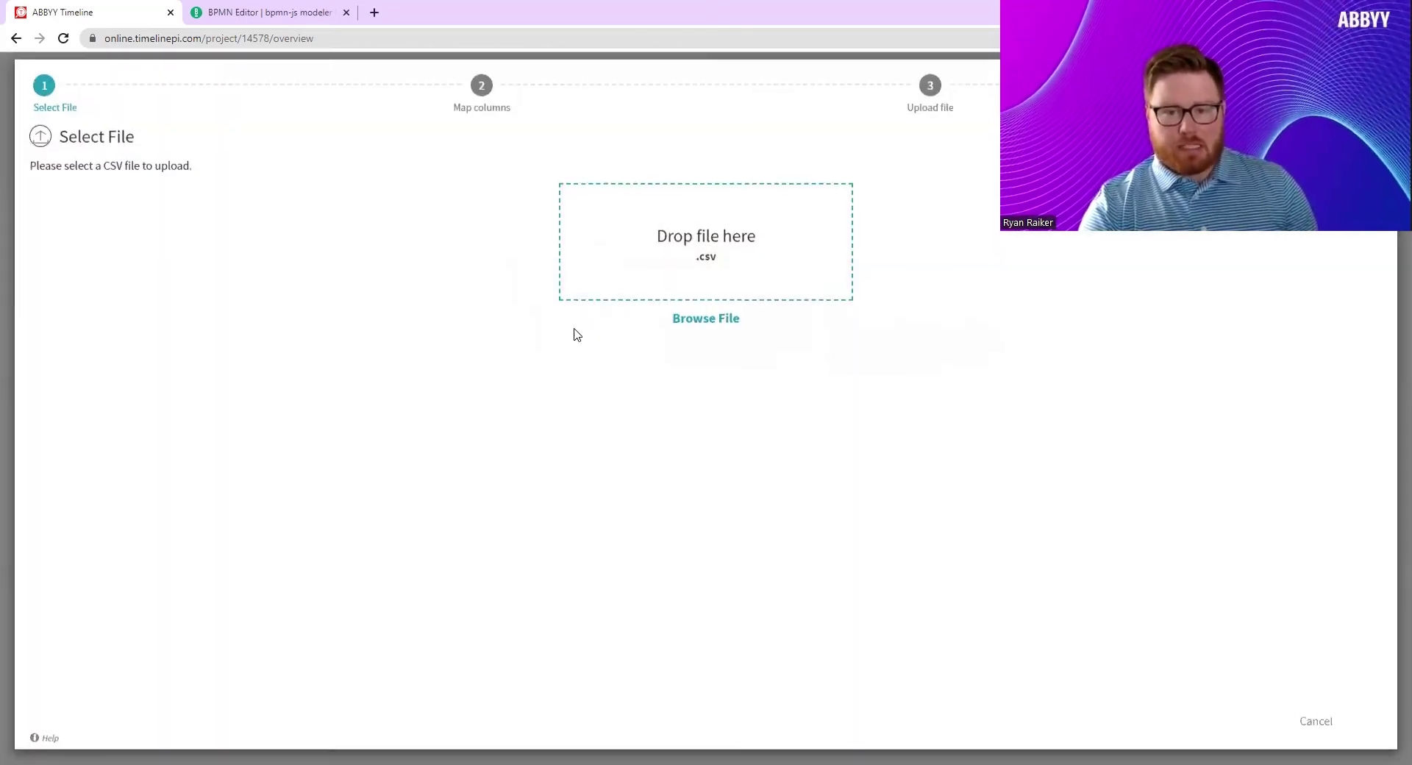
click(649, 267)
click(151, 108)
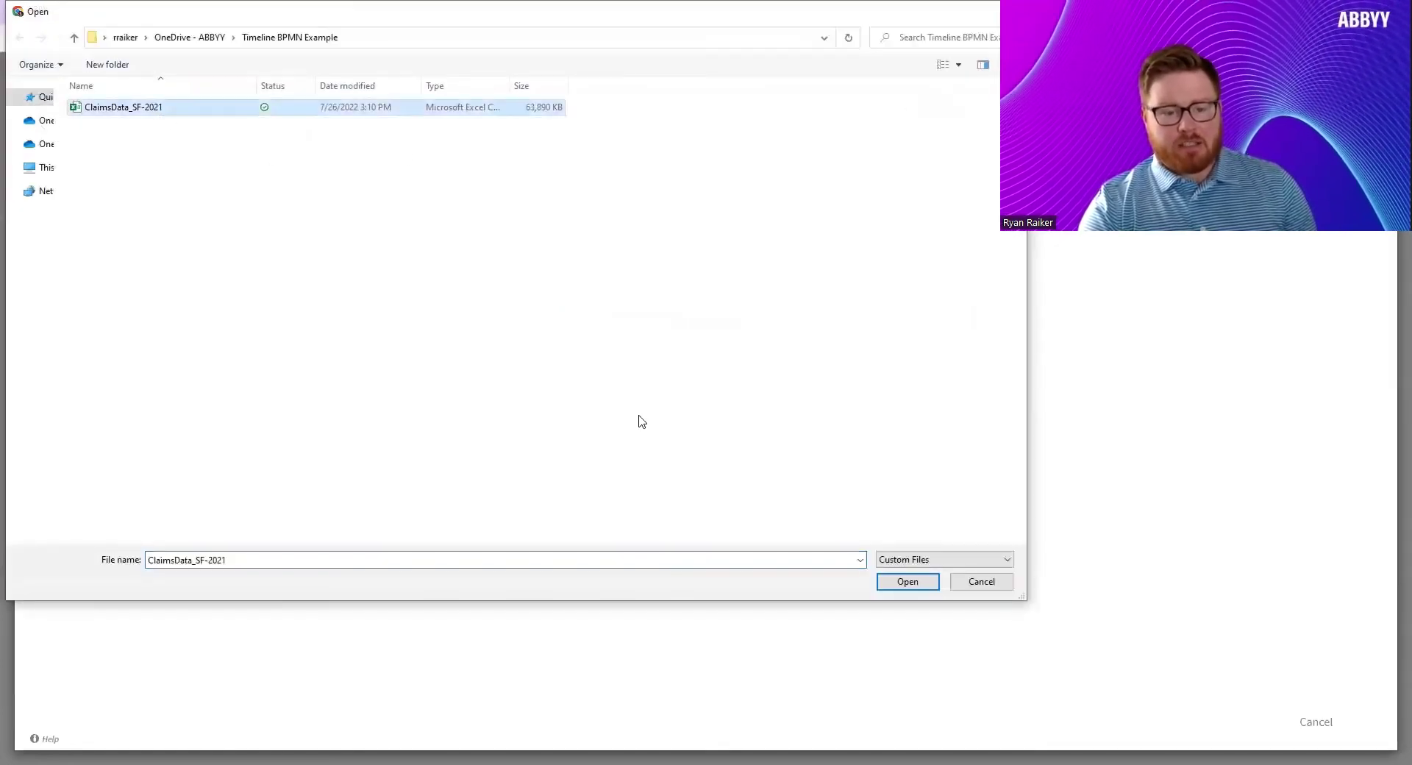
click(908, 582)
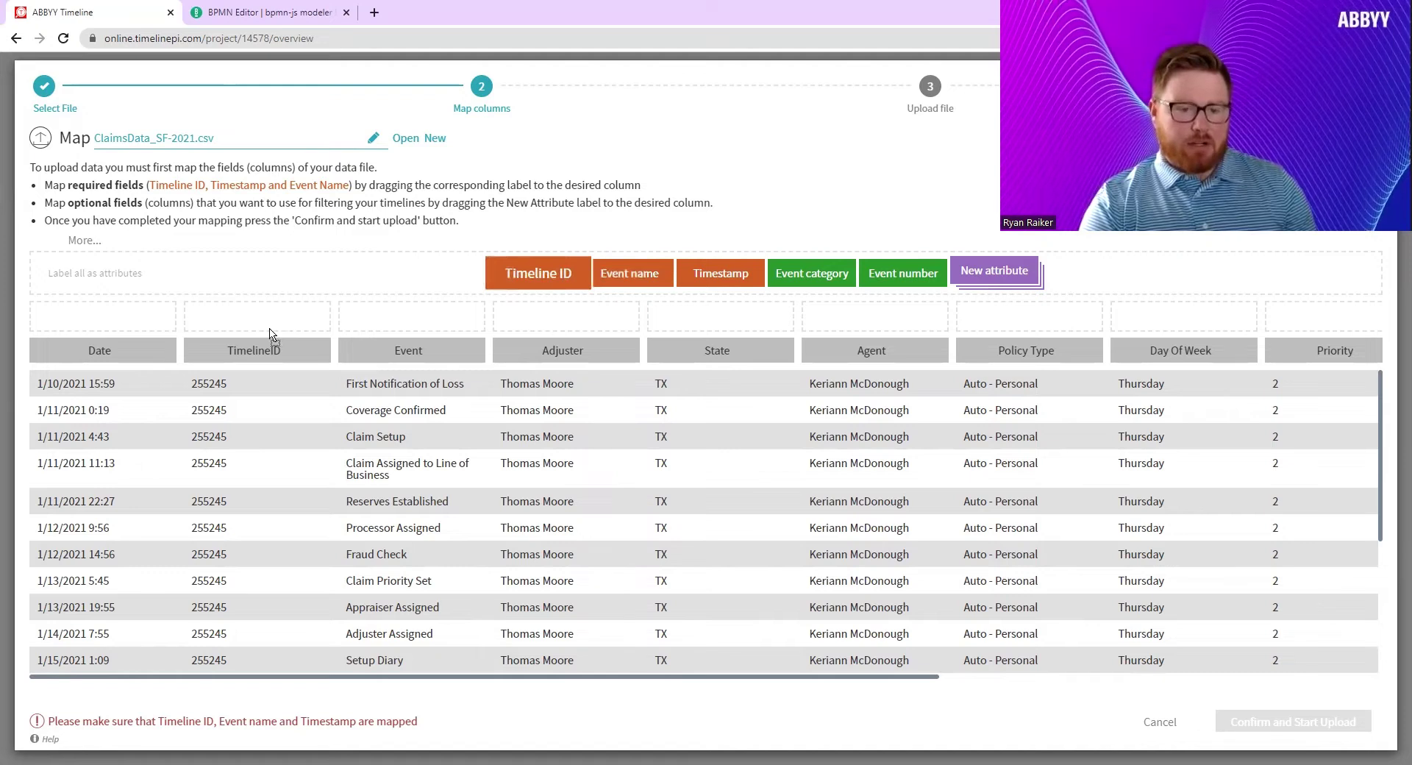
Map Timeline ID to the TimelineID column, Event name to Event, and Timestamp to Date.
drag(270, 334, 271, 331)
drag(565, 276, 391, 320)
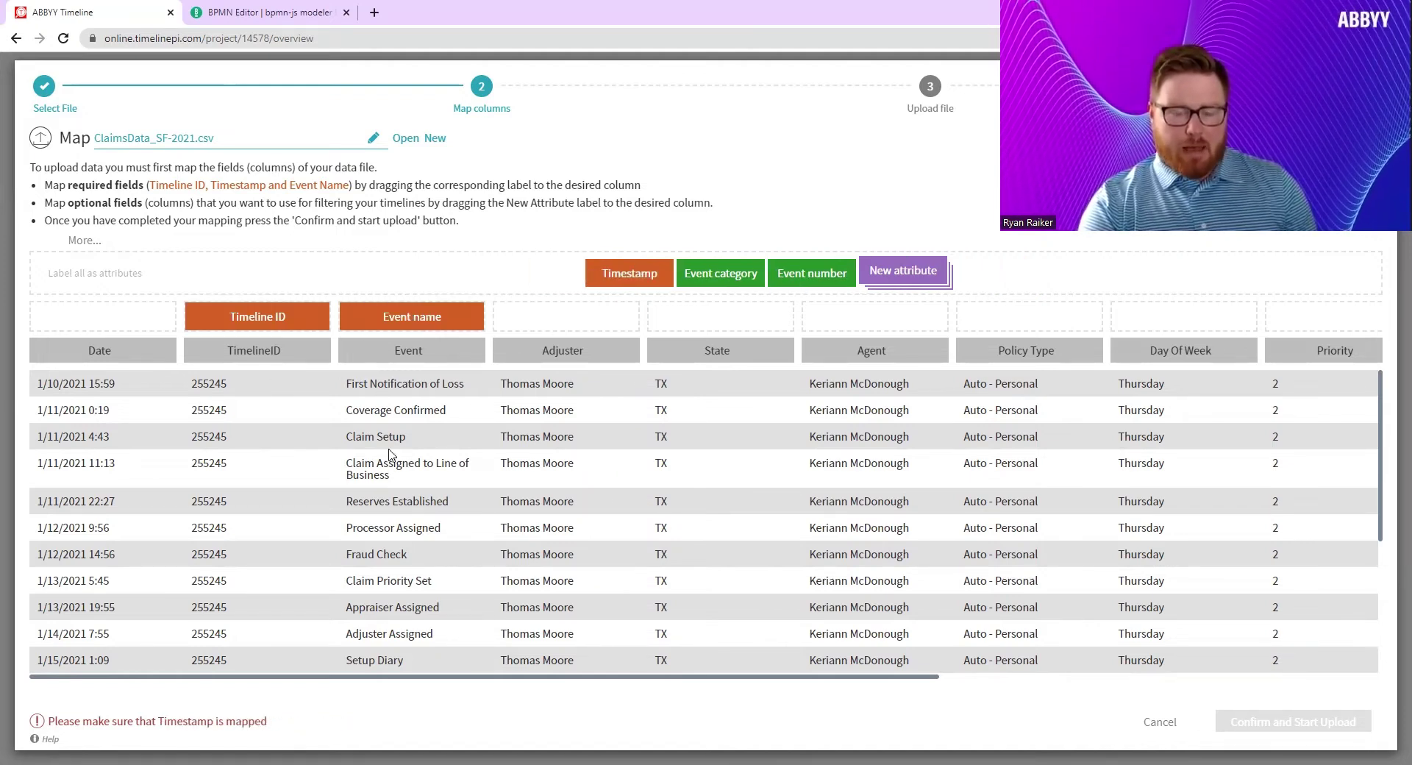
drag(617, 276, 177, 324)
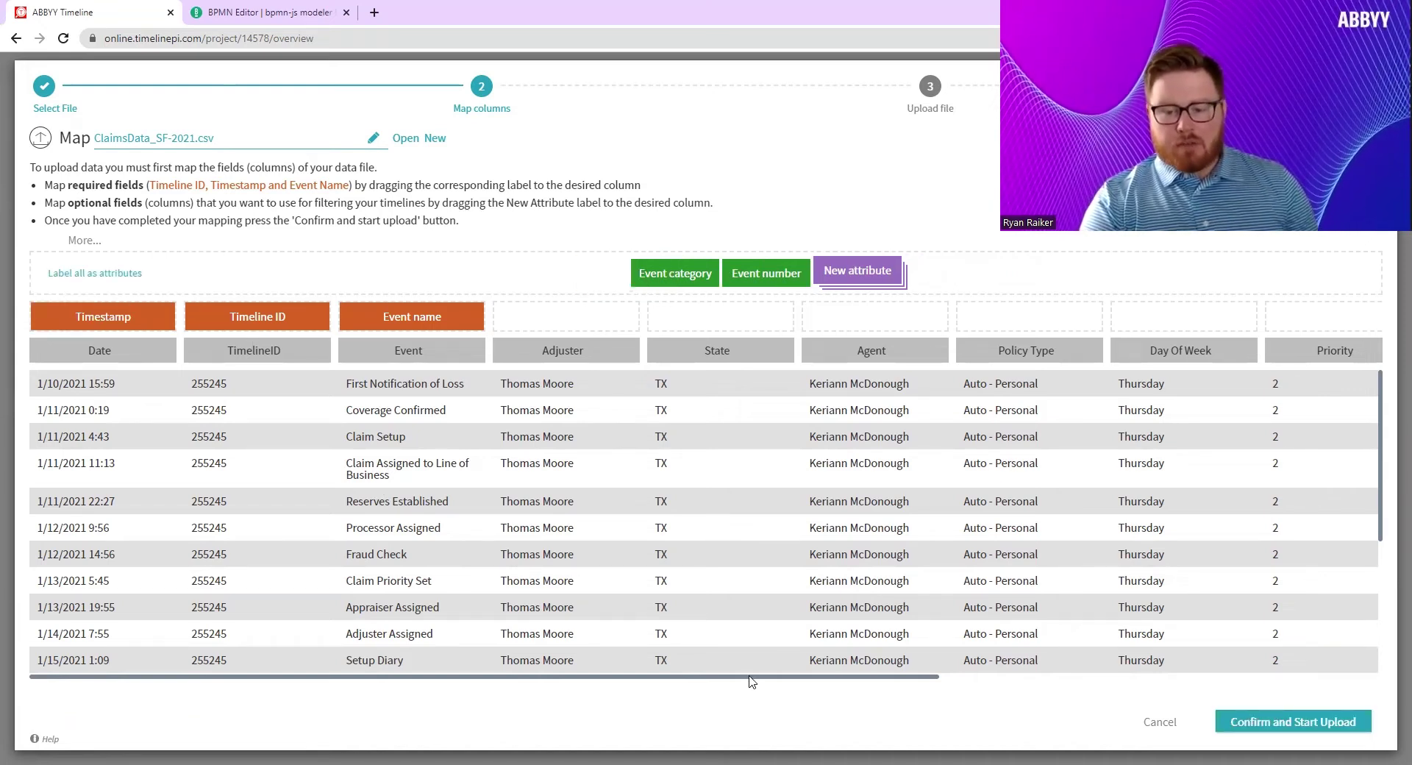
Label all remaining columns as attributes and start the upload with this mapping.
scroll(750, 680, right, 5)
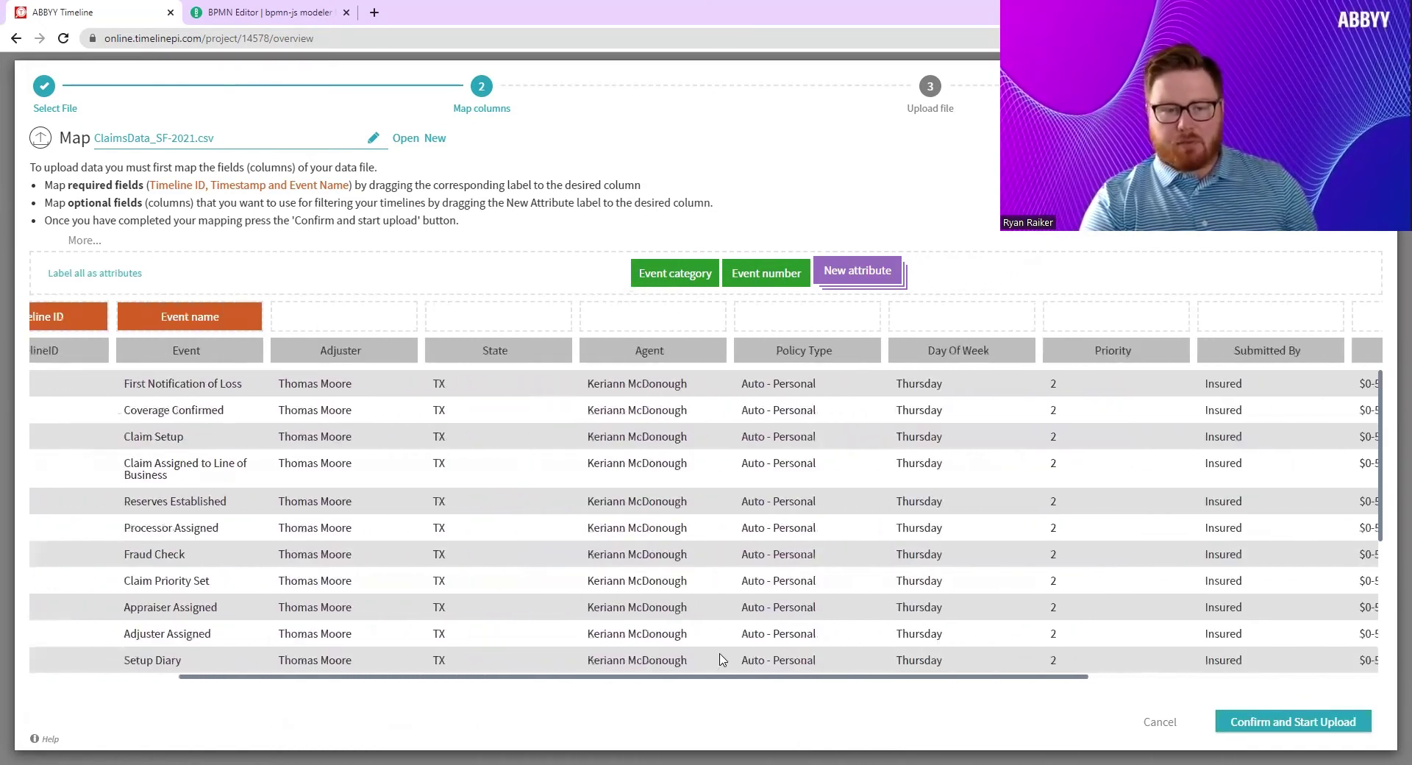
scroll(721, 660, left, 5)
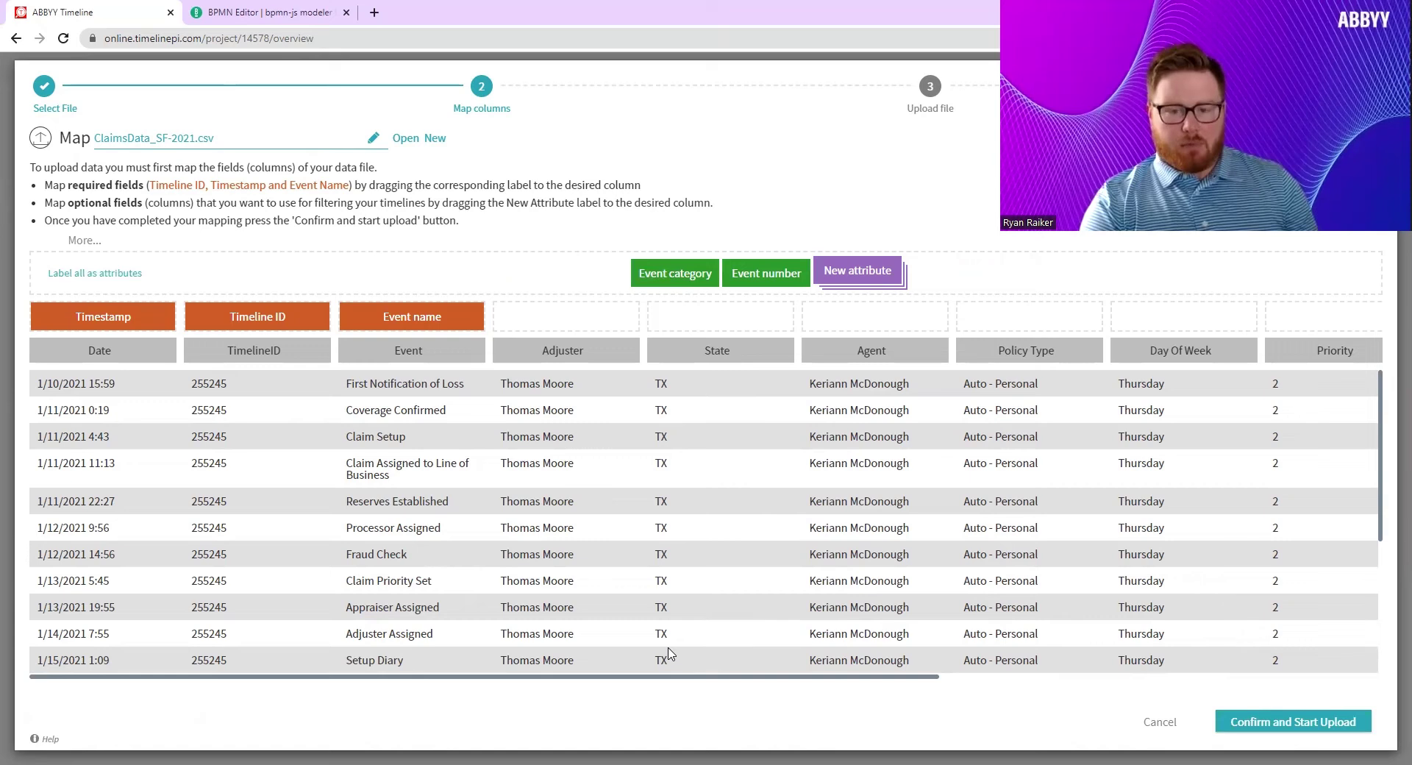
click(134, 277)
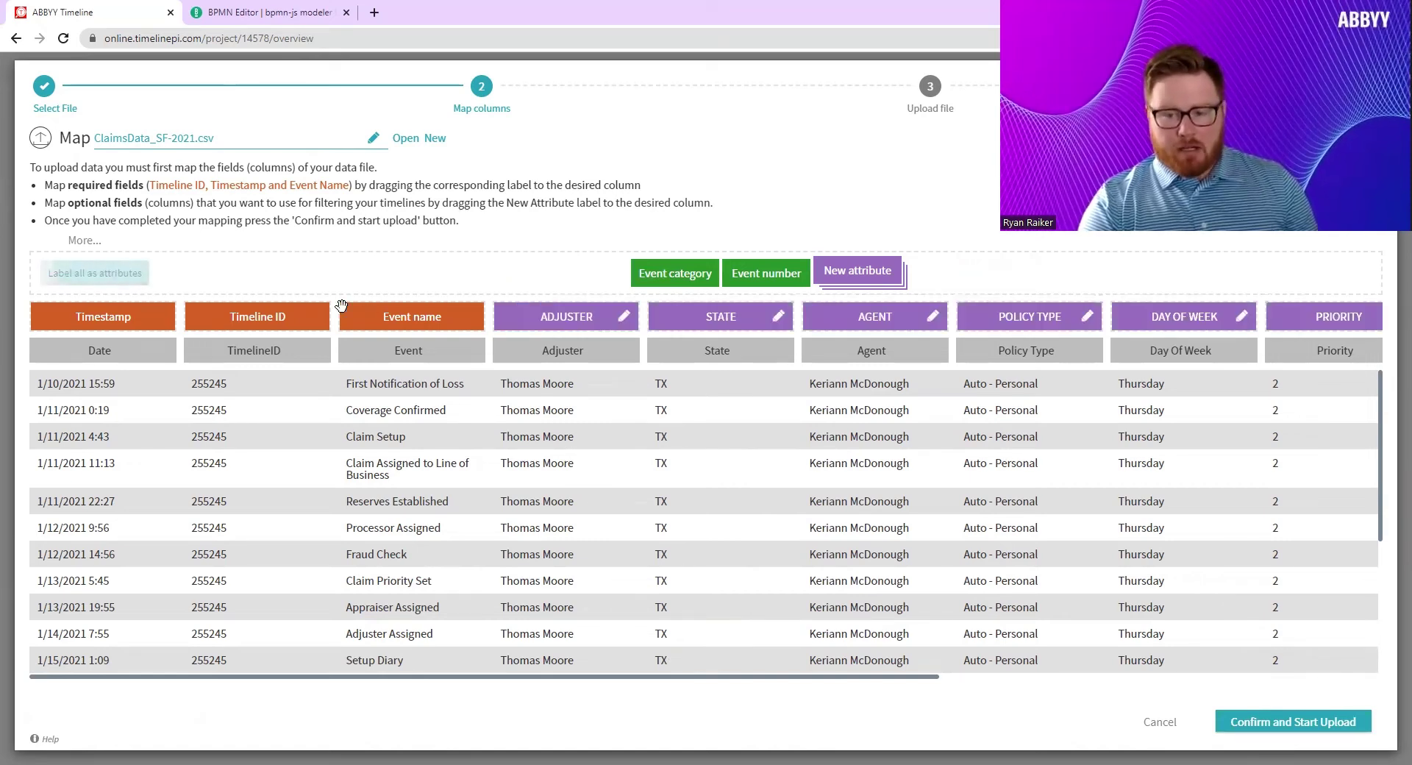
click(1270, 724)
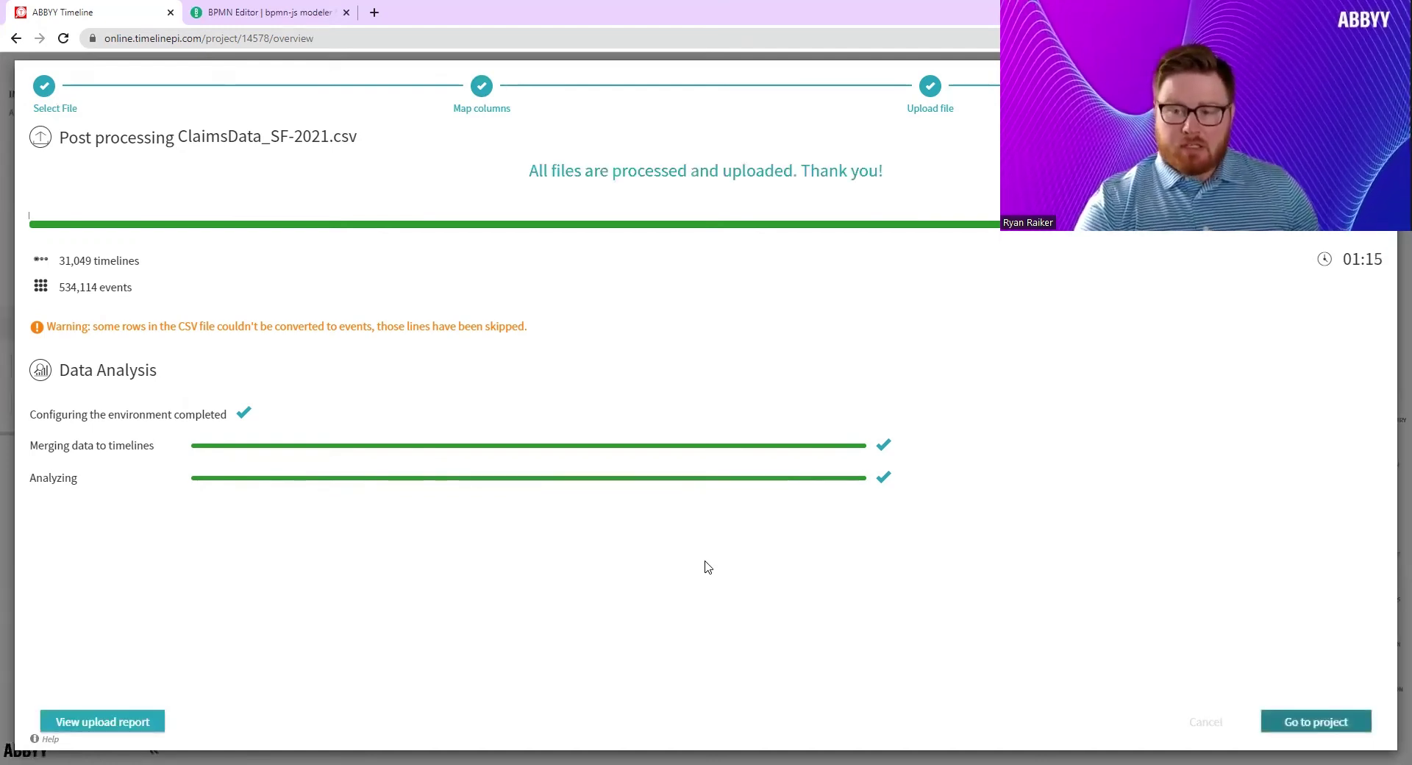
Go to the processed project and start a new schema in the Schema Editor.
click(1308, 722)
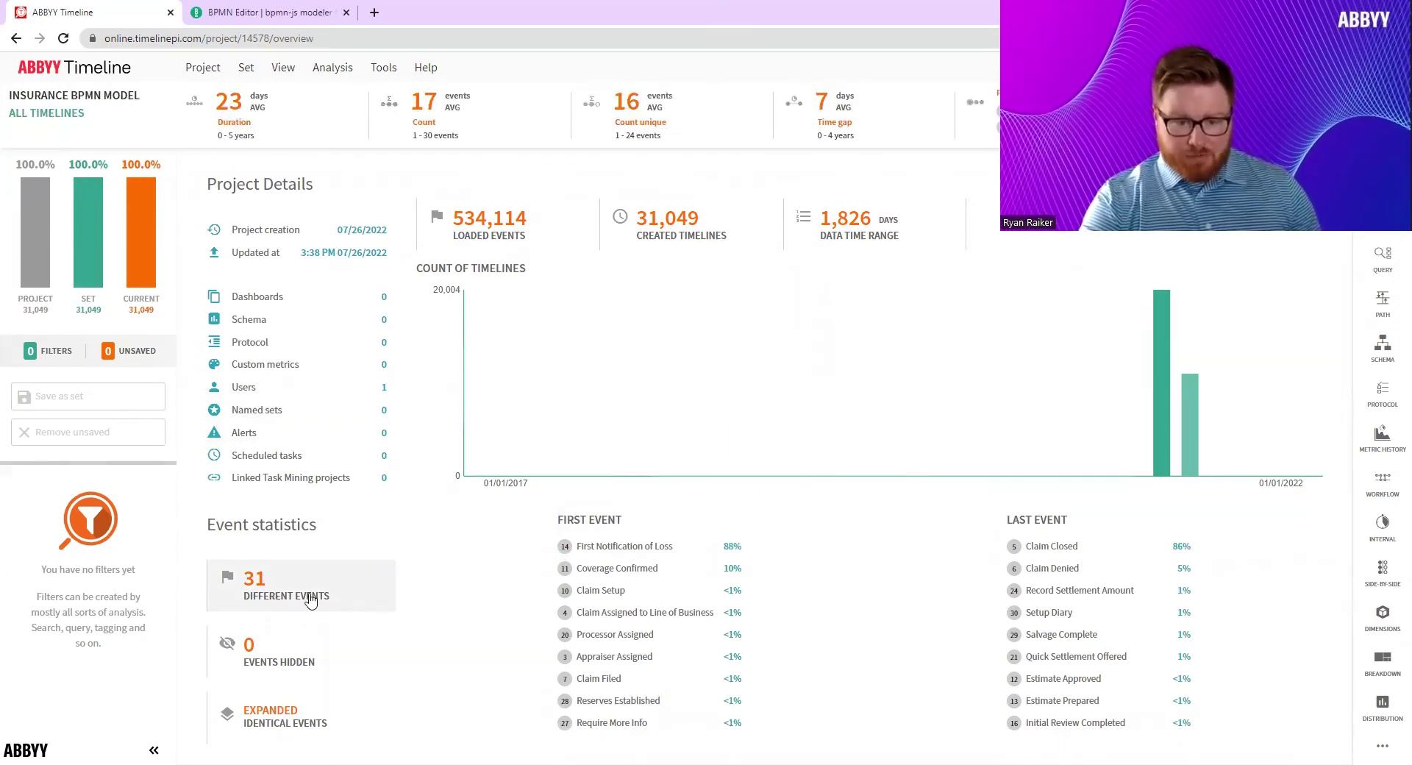
mouse_move(1369, 599)
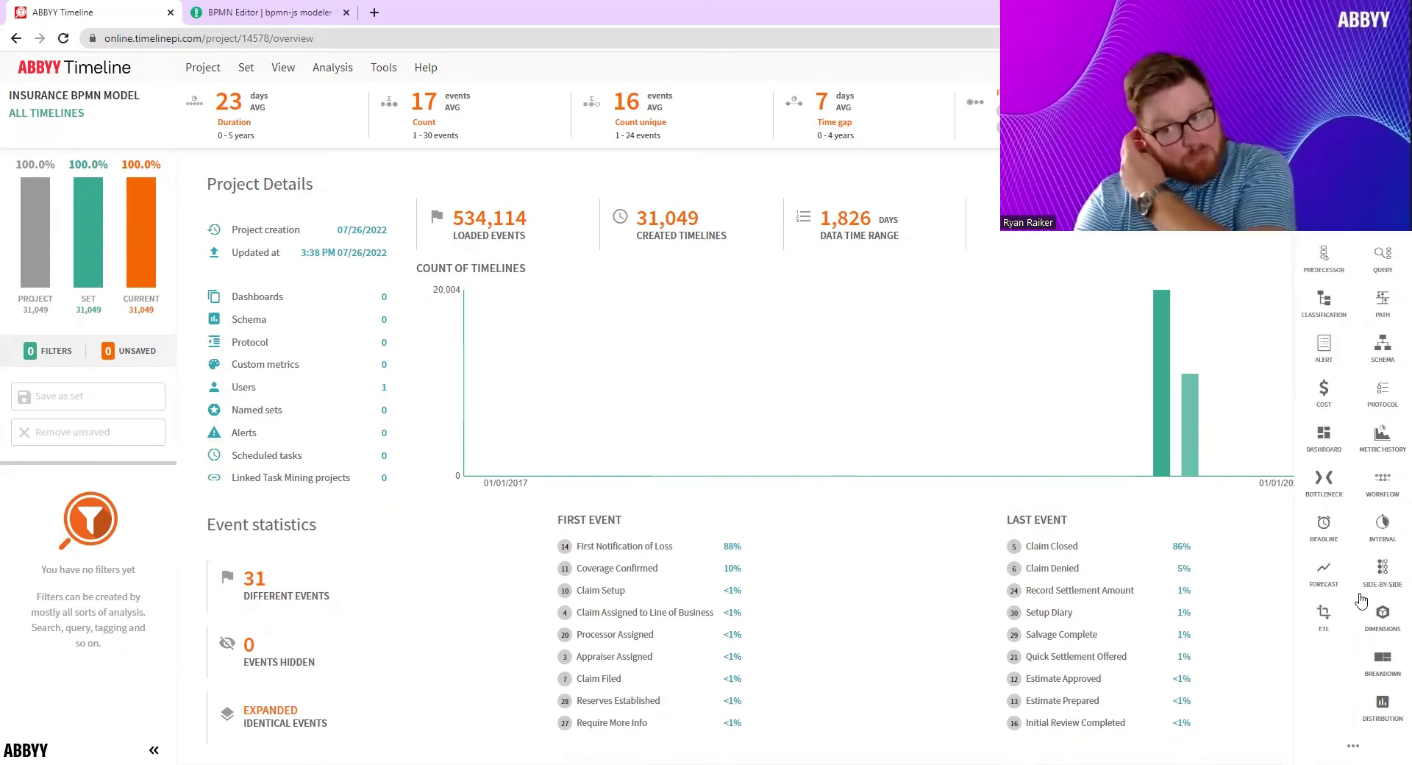
click(1381, 347)
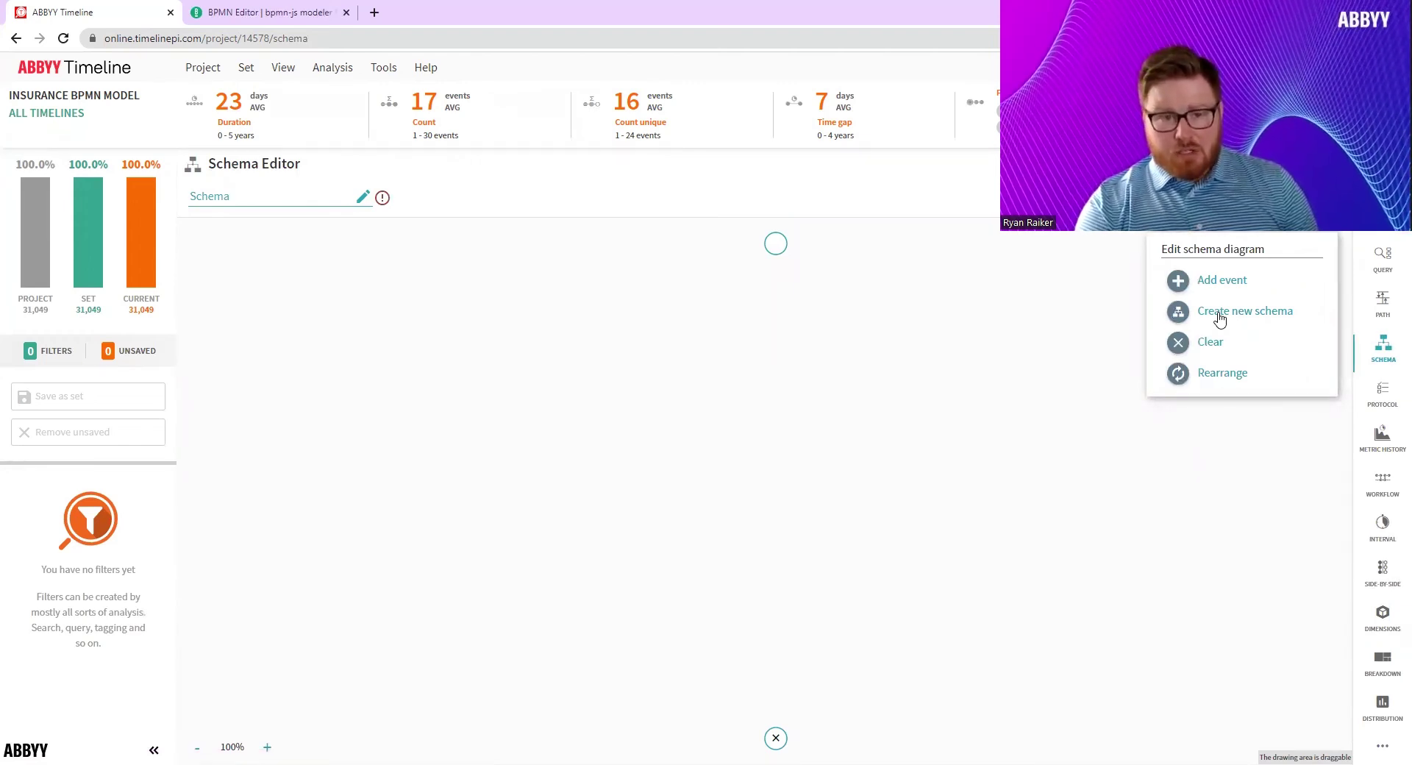
click(1217, 313)
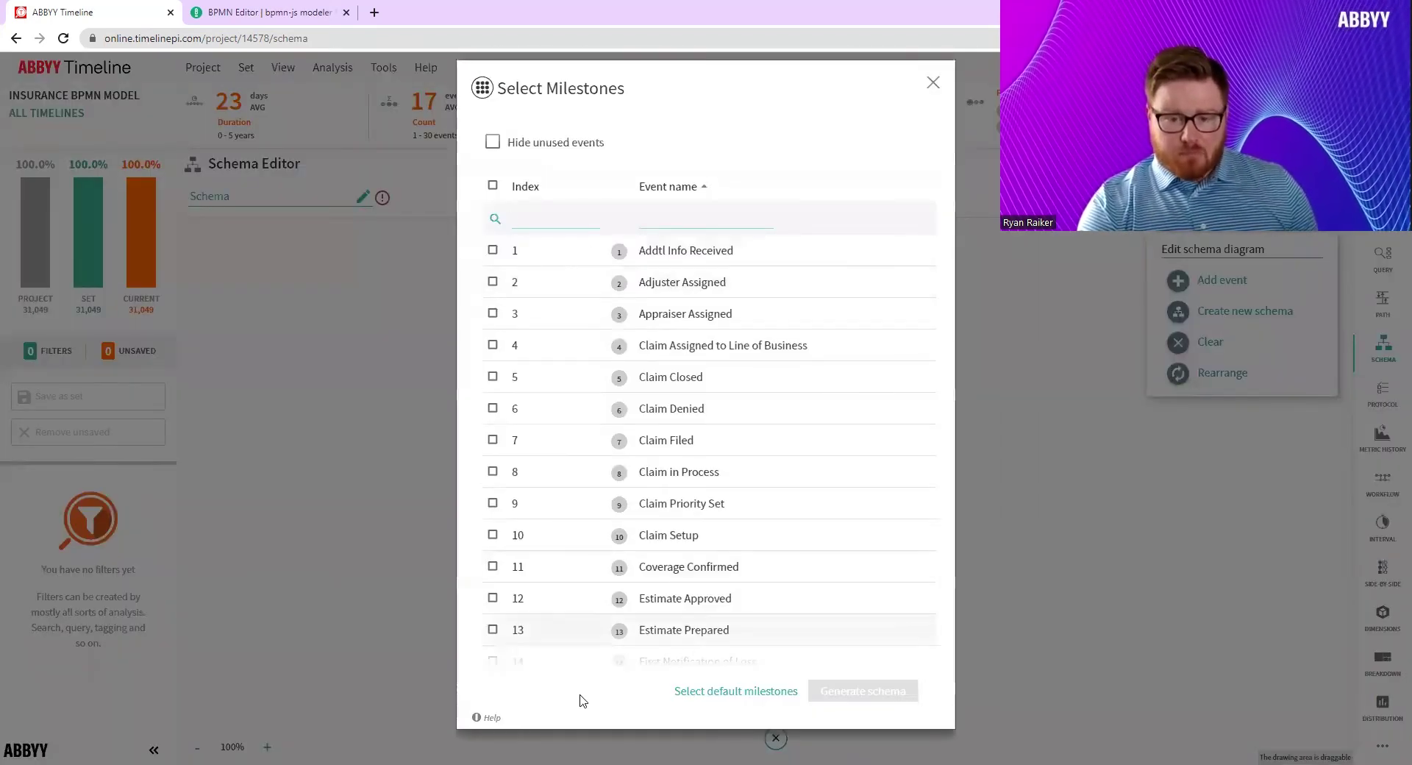
Select the default milestones for the new schema and review which events are included.
click(690, 693)
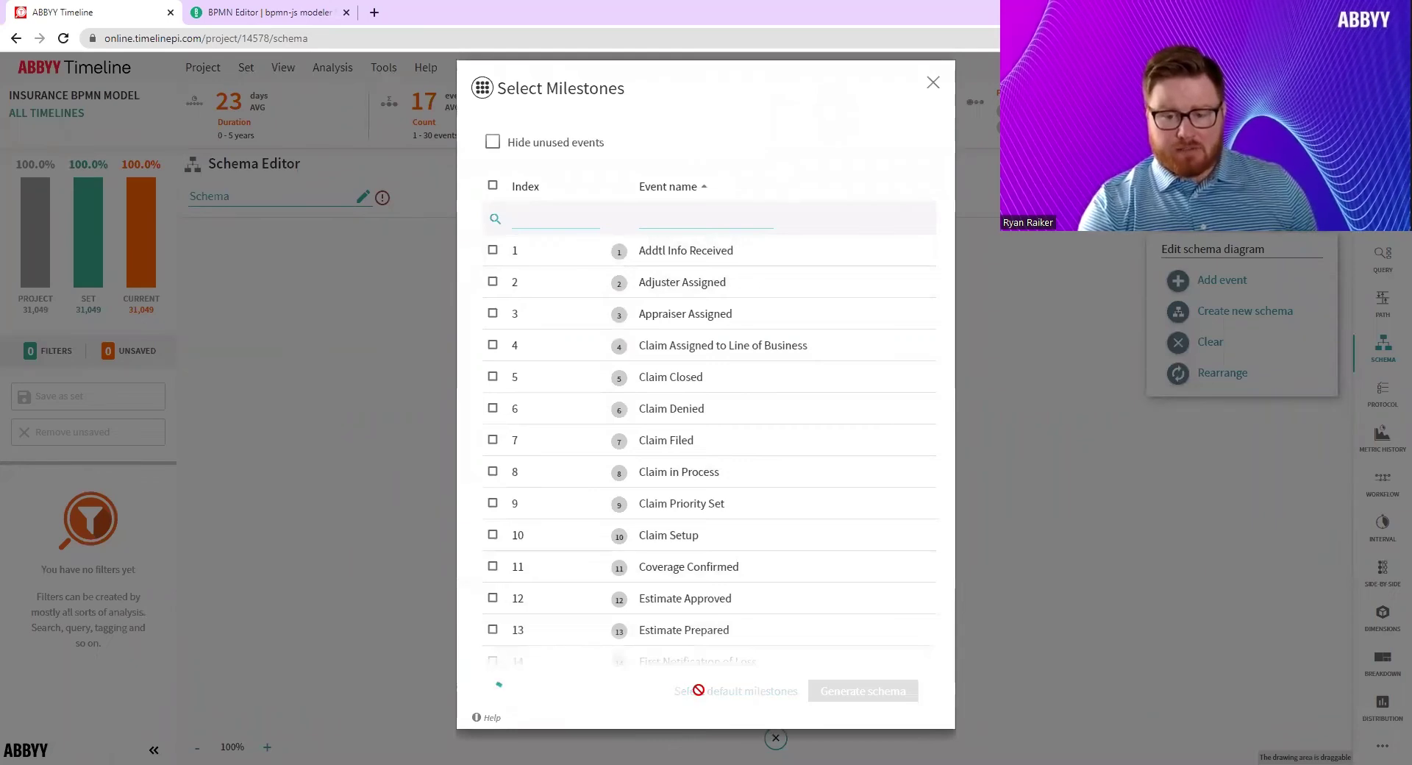
scroll(744, 378, down, 3)
scroll(831, 427, down, 3)
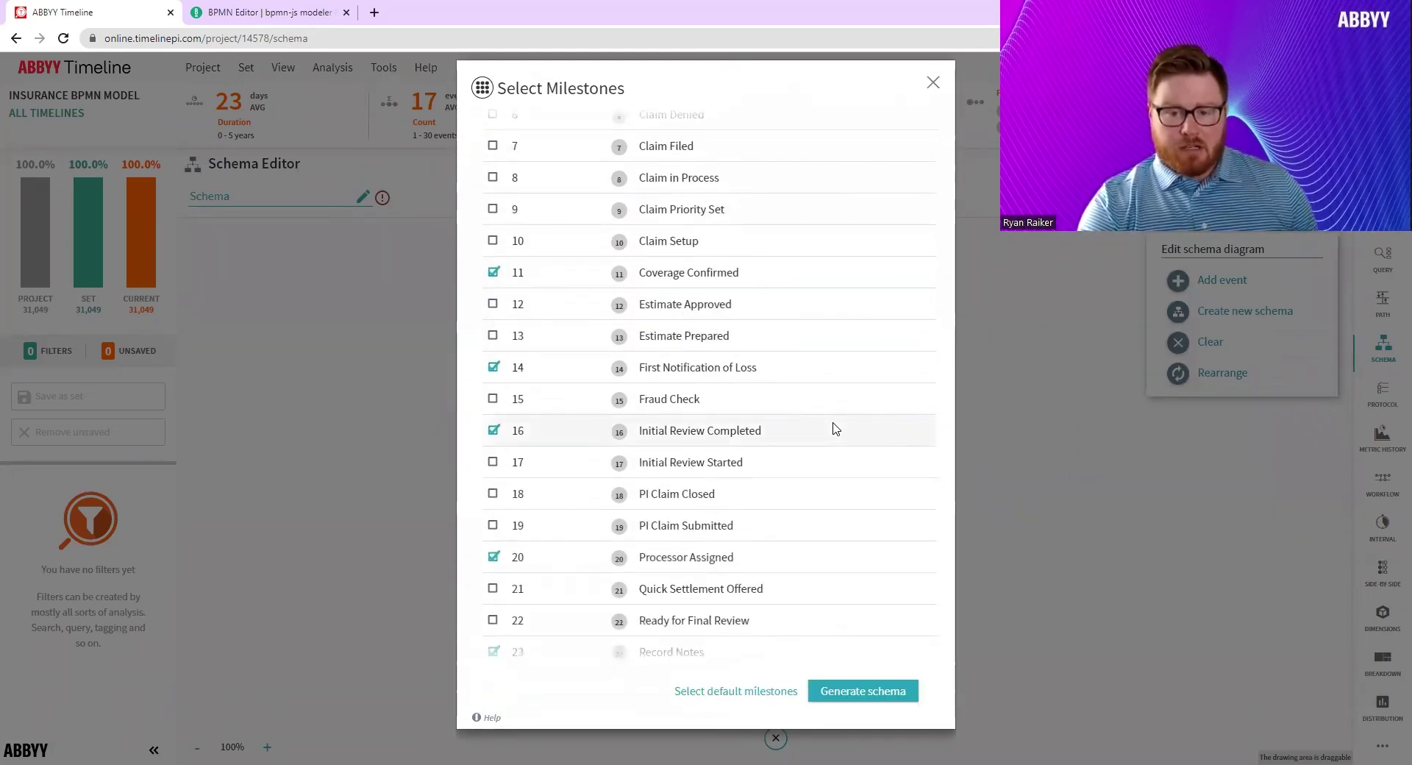
scroll(581, 508, down, 1)
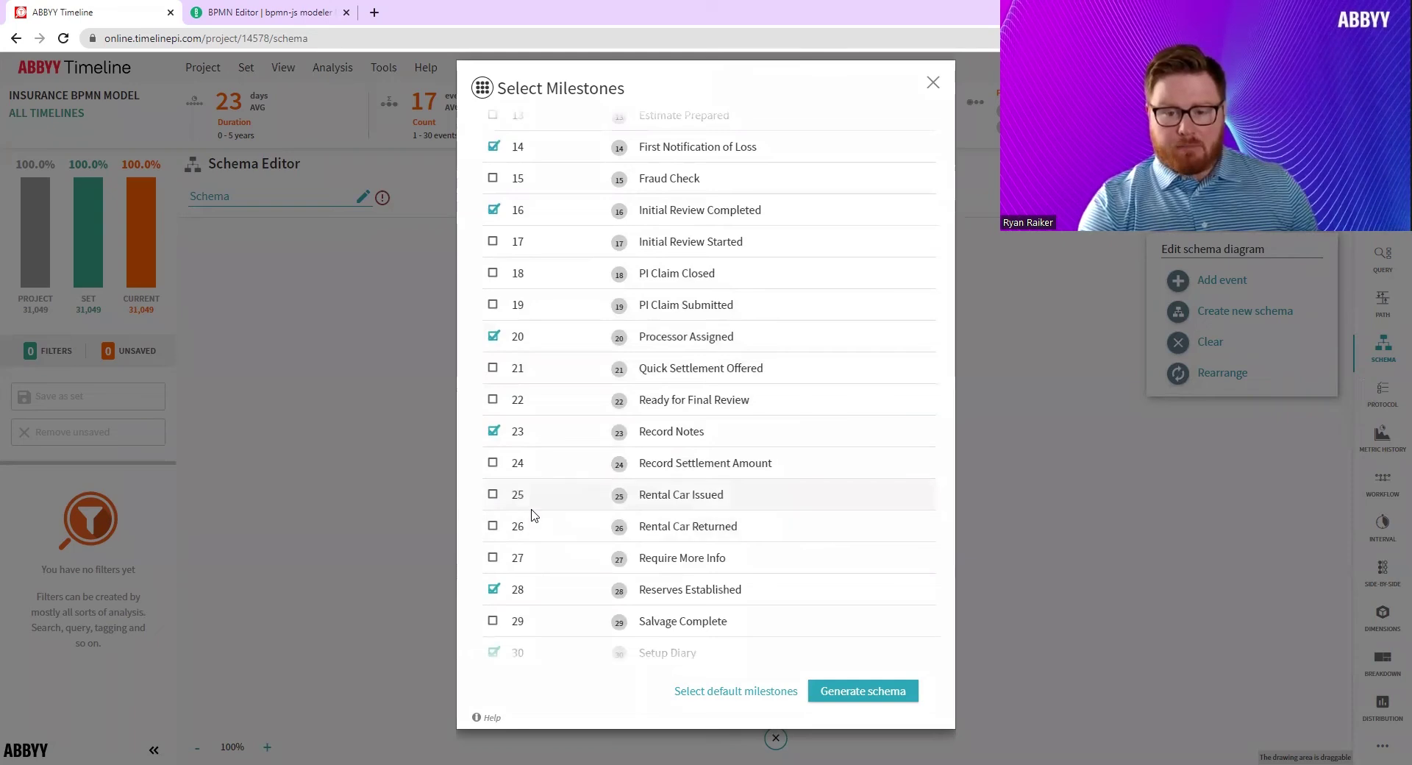
scroll(531, 515, down, 1)
scroll(534, 505, up, 5)
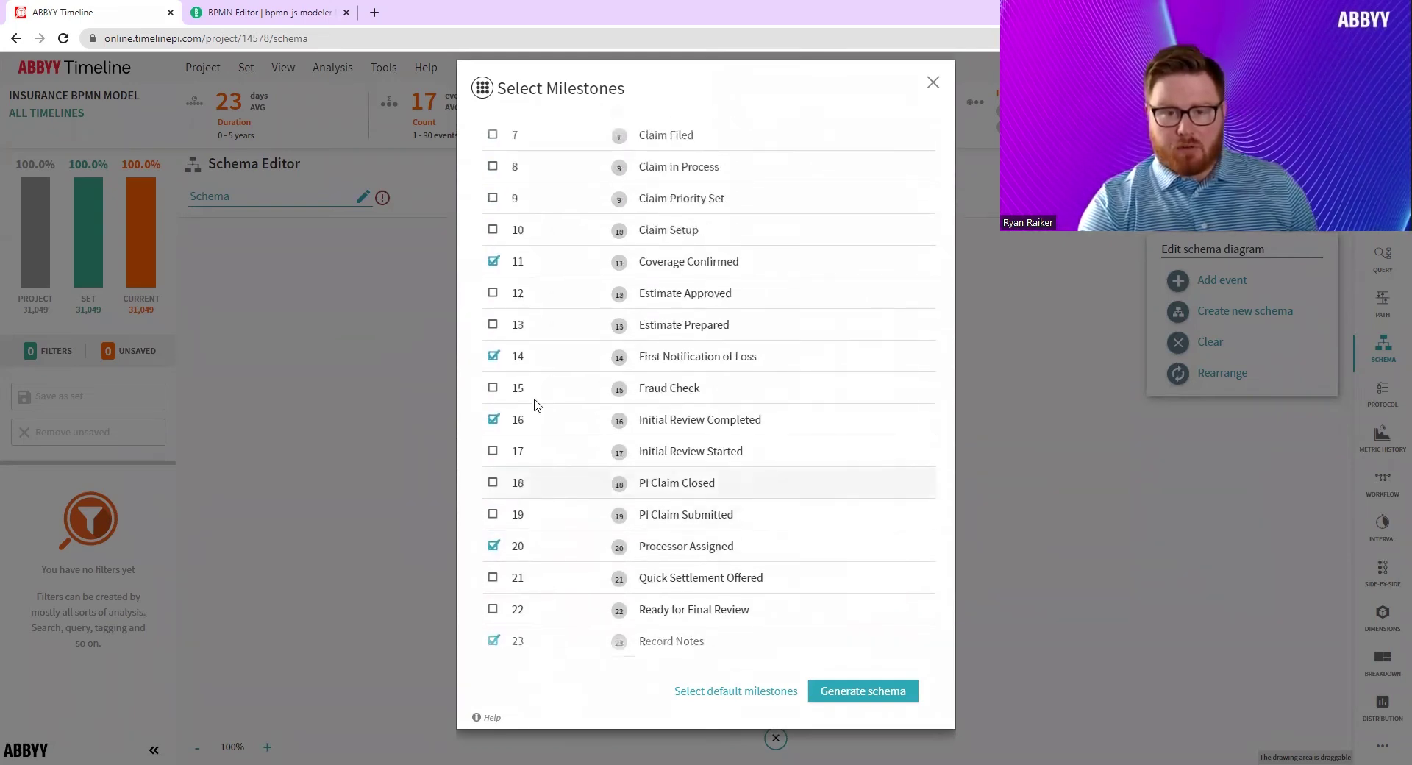
scroll(616, 325, up, 3)
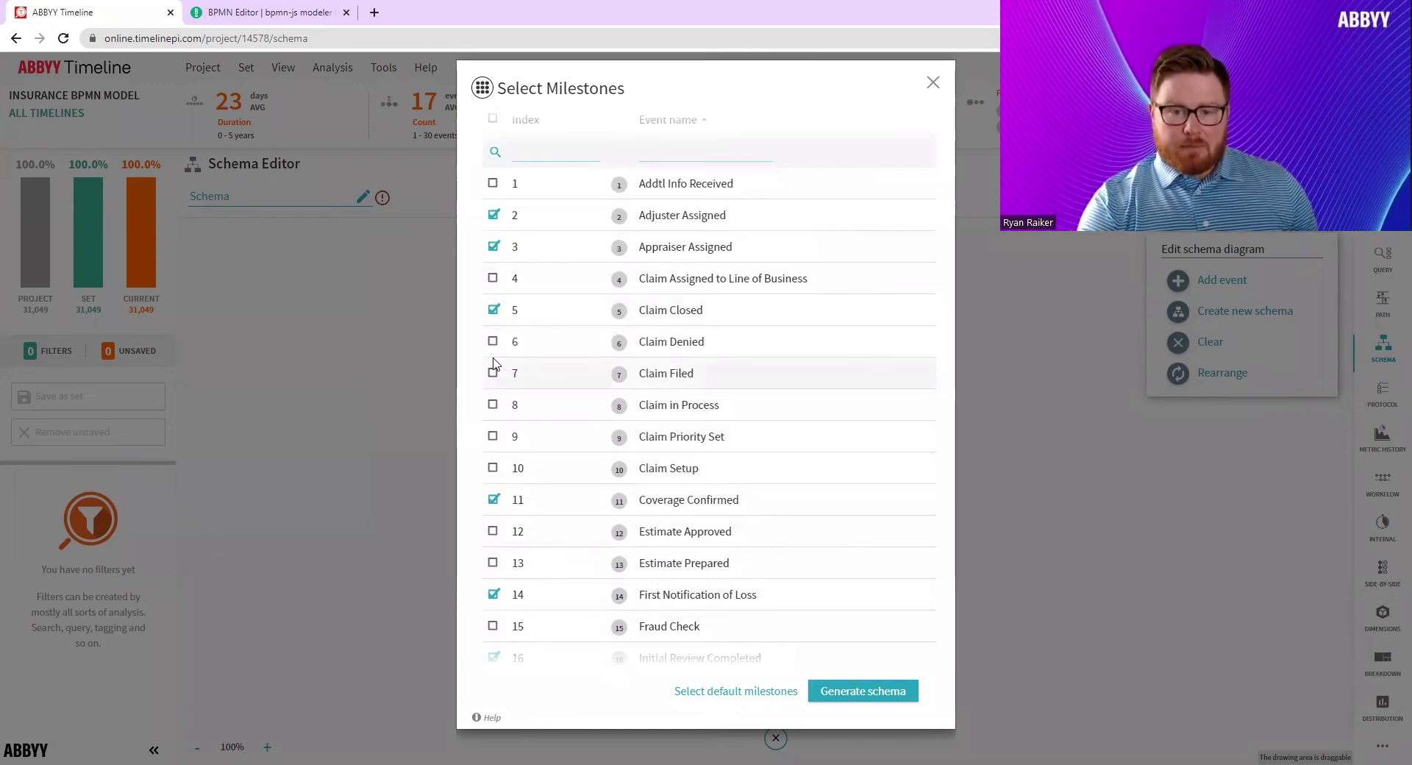
Add Claim Filed, Claim Setup and Estimate Prepared to the milestones, and generate and save the schema.
click(492, 374)
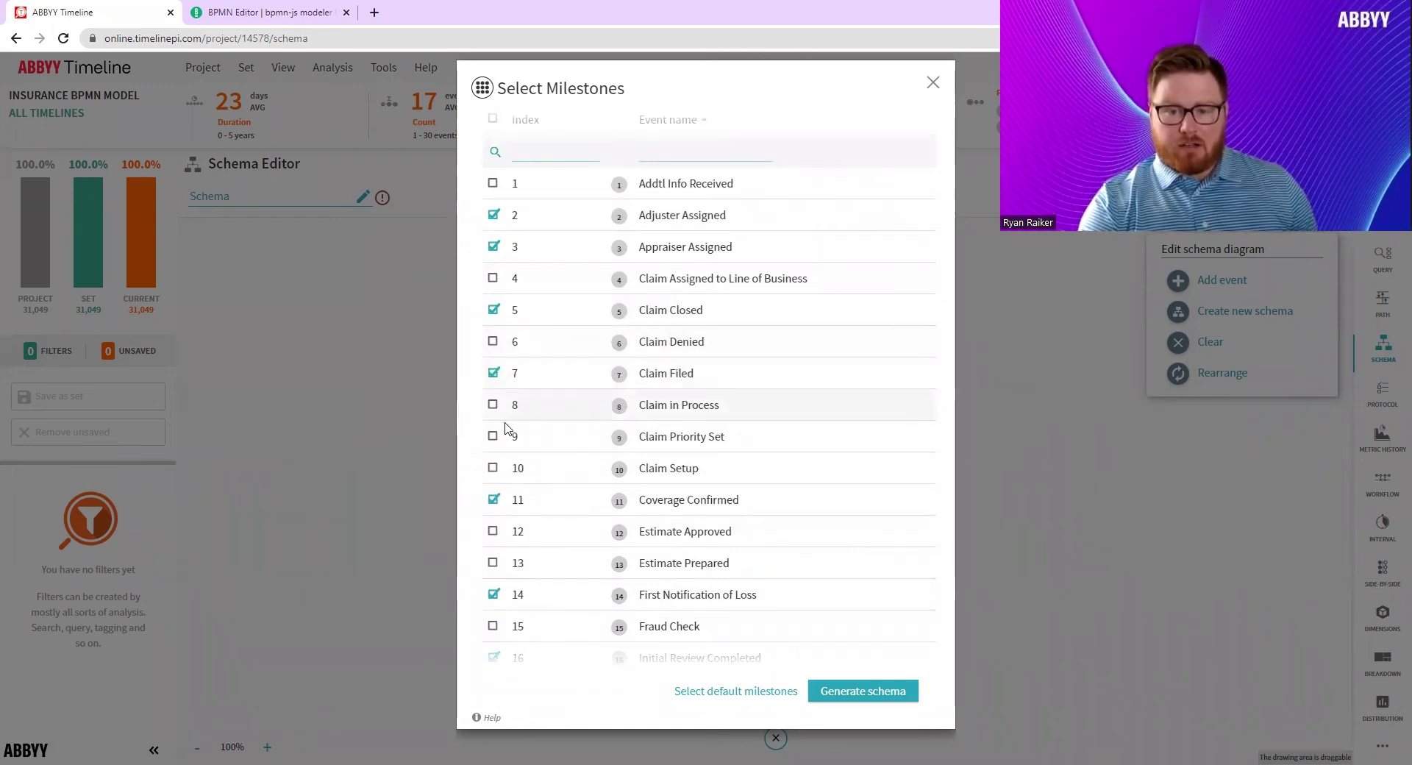
scroll(500, 485, down, 1)
click(492, 490)
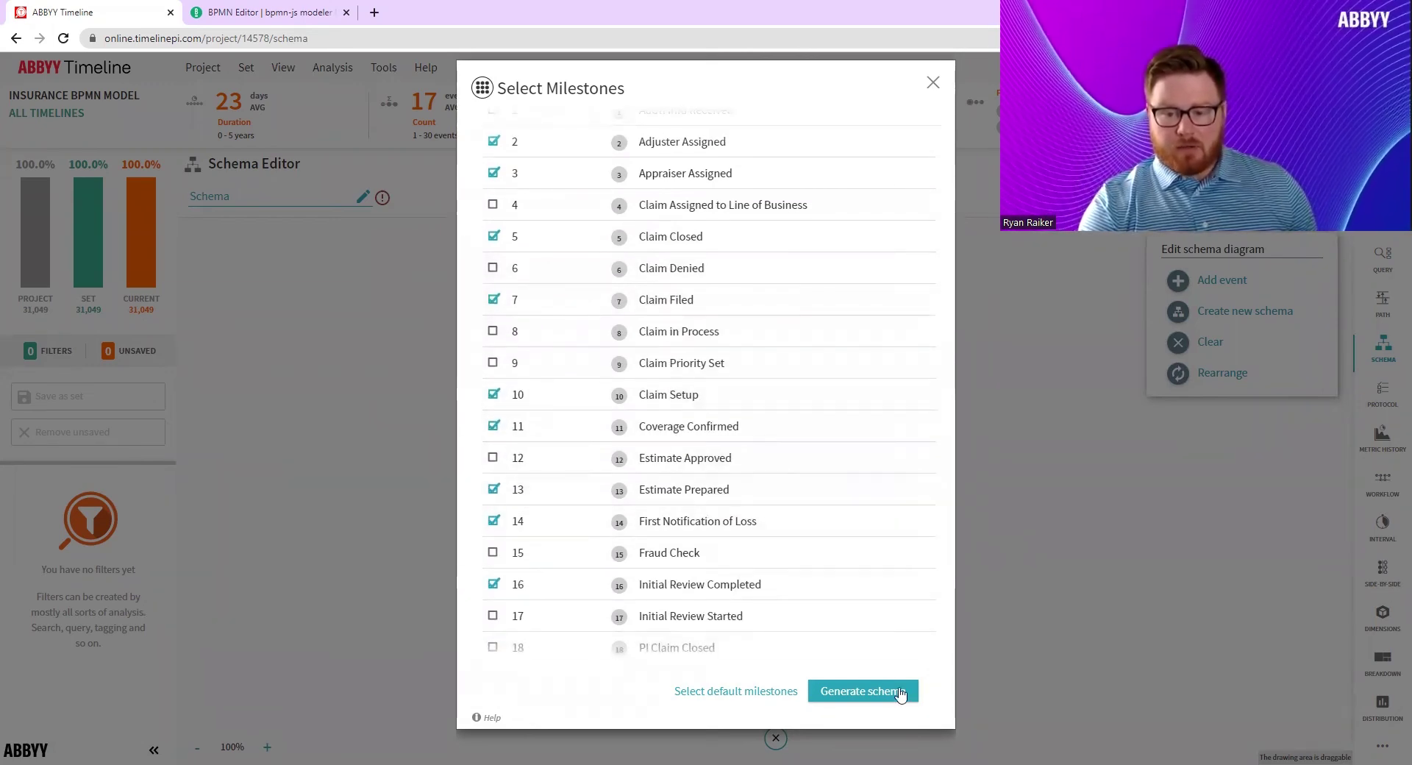
click(890, 692)
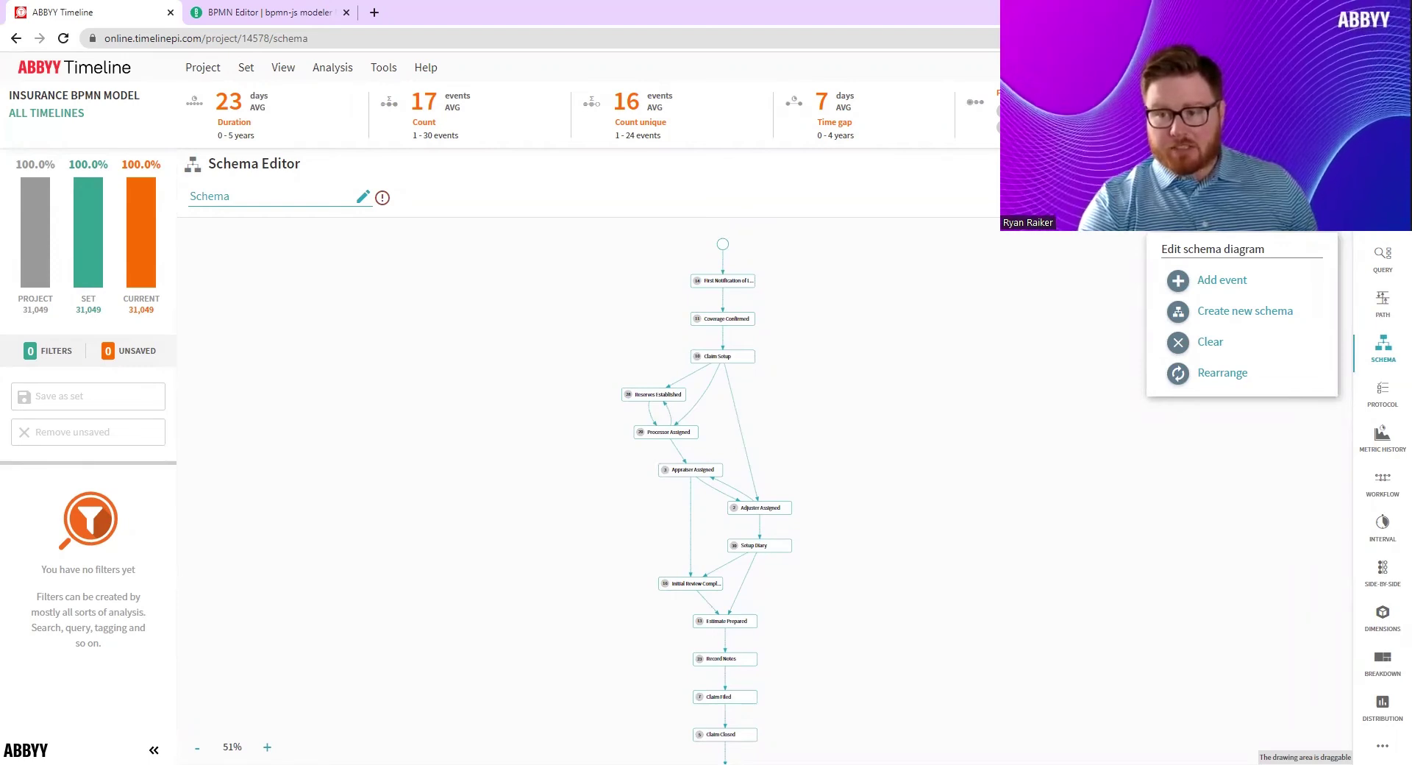
click(1228, 198)
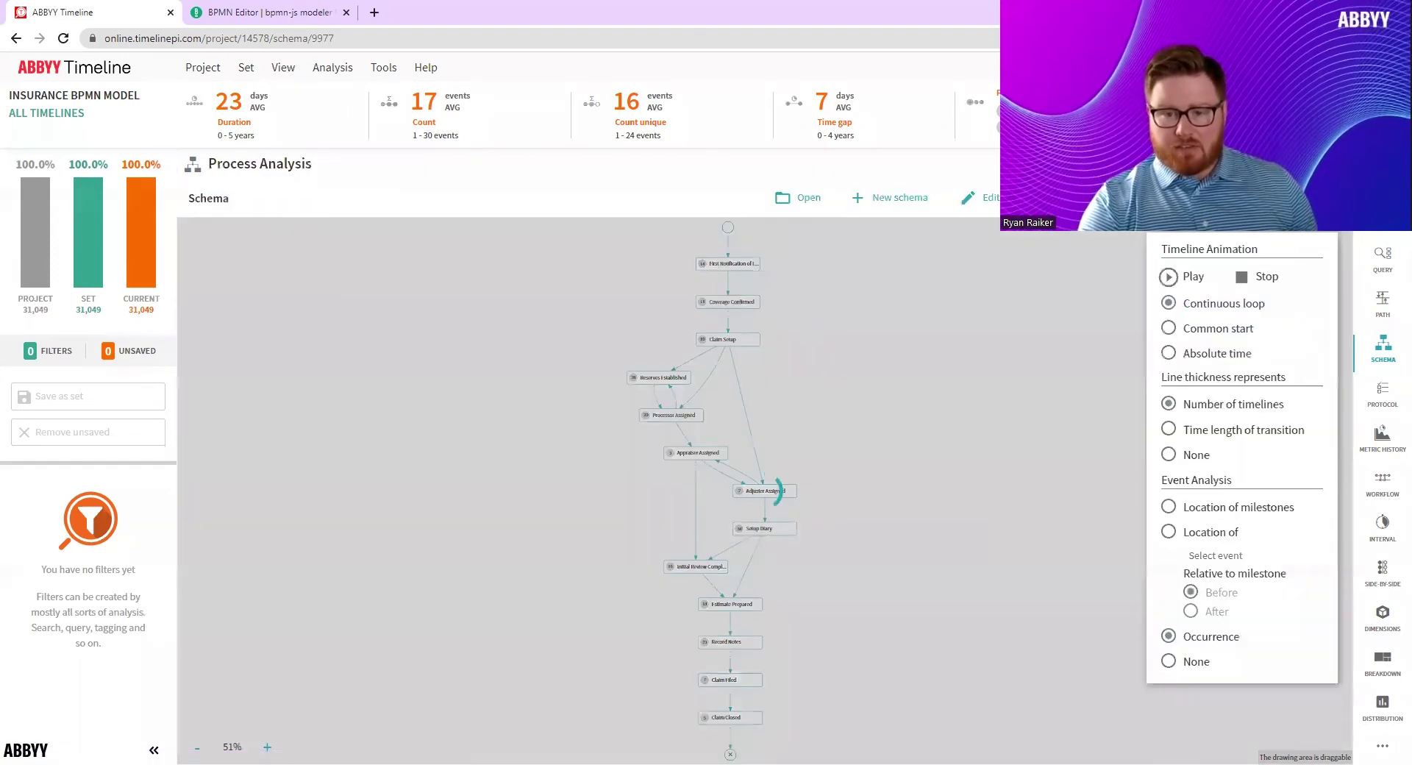
Play and pause the schema's timeline animation, and inspect the event history of one timeline near the Claim Filed milestone.
click(1169, 278)
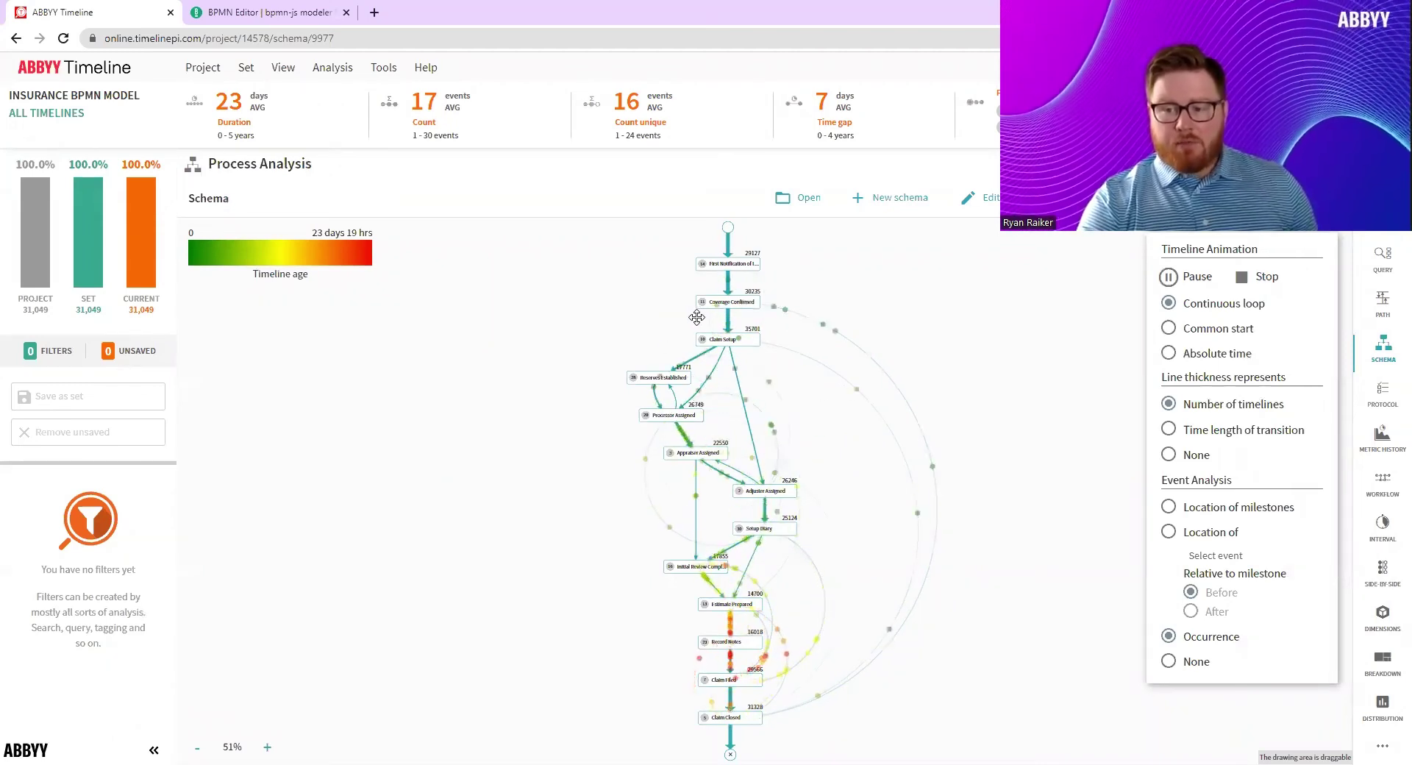
click(1170, 278)
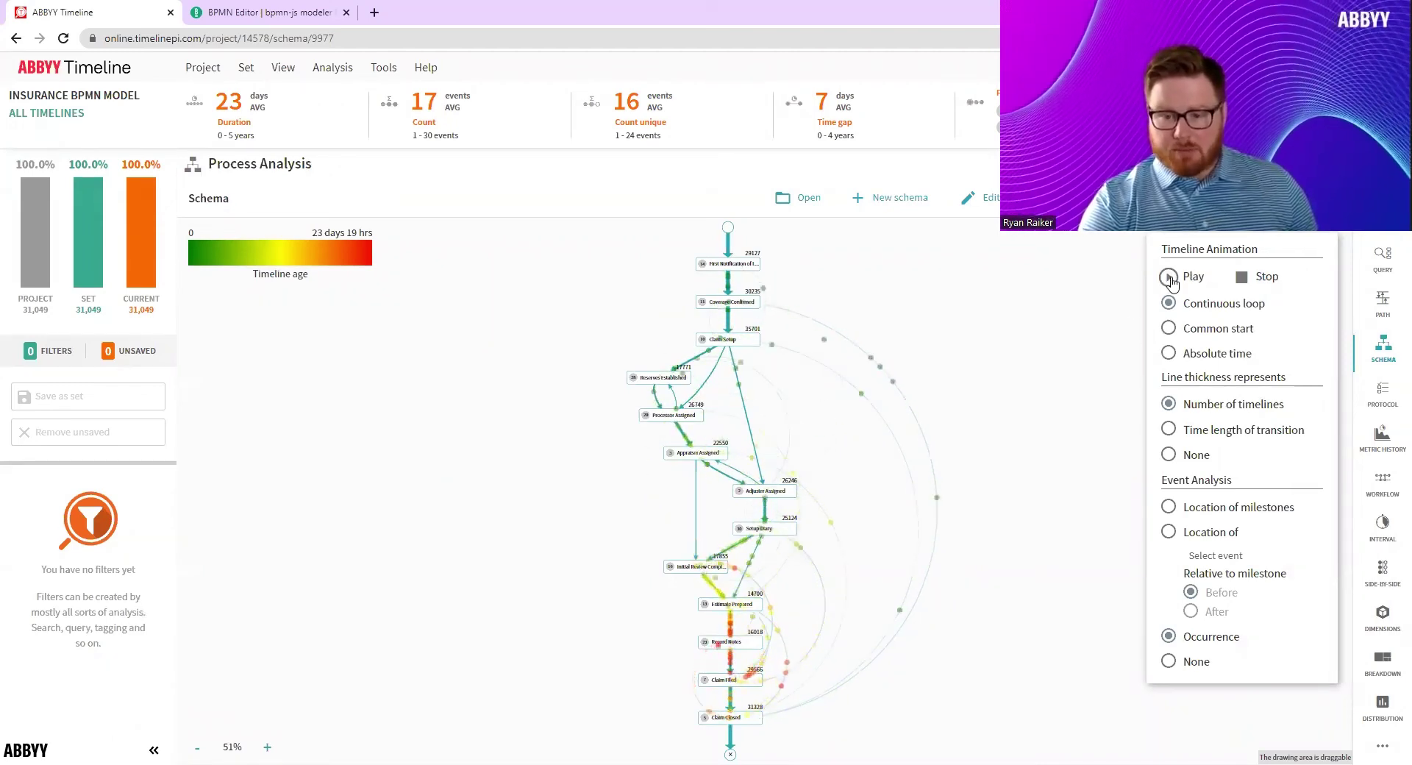
click(787, 664)
scroll(294, 339, down, 5)
scroll(297, 405, up, 5)
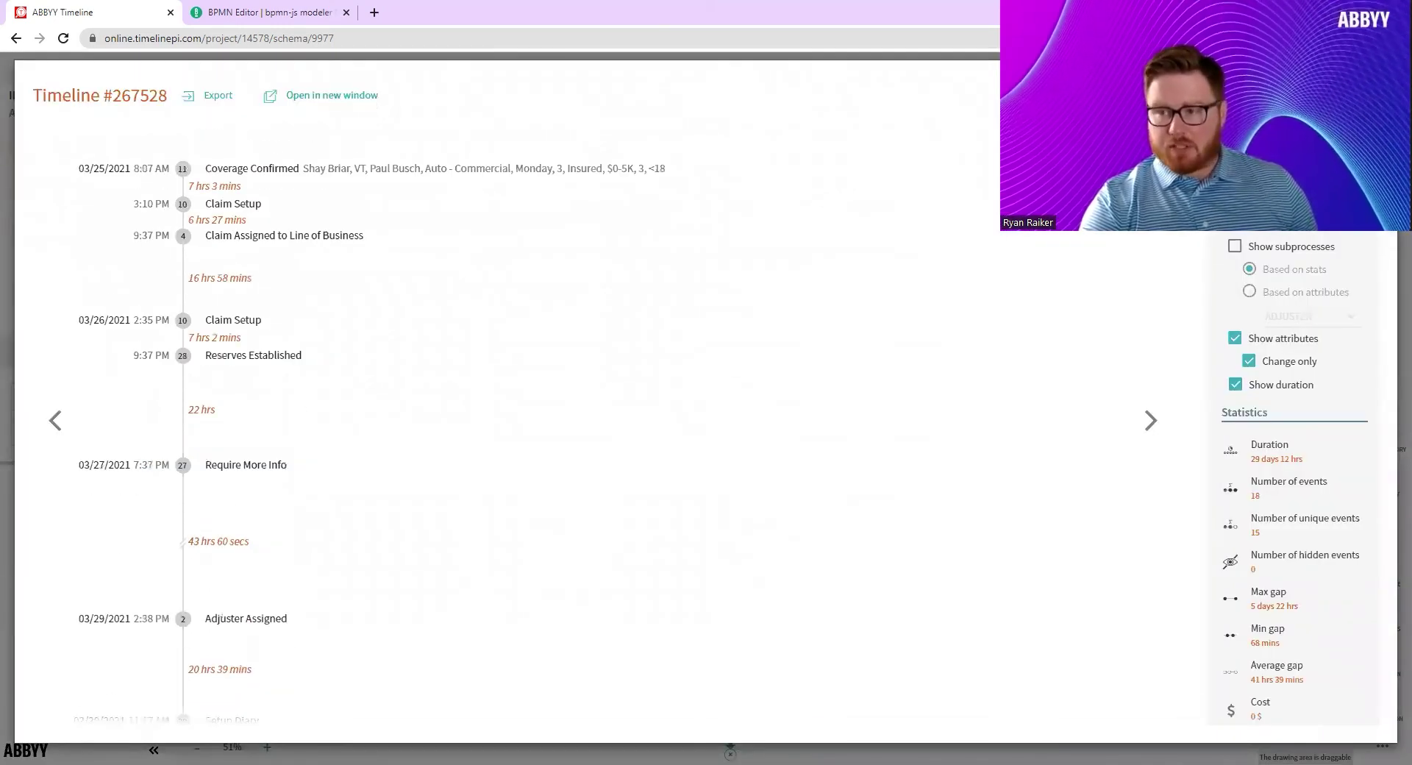
key(Escape)
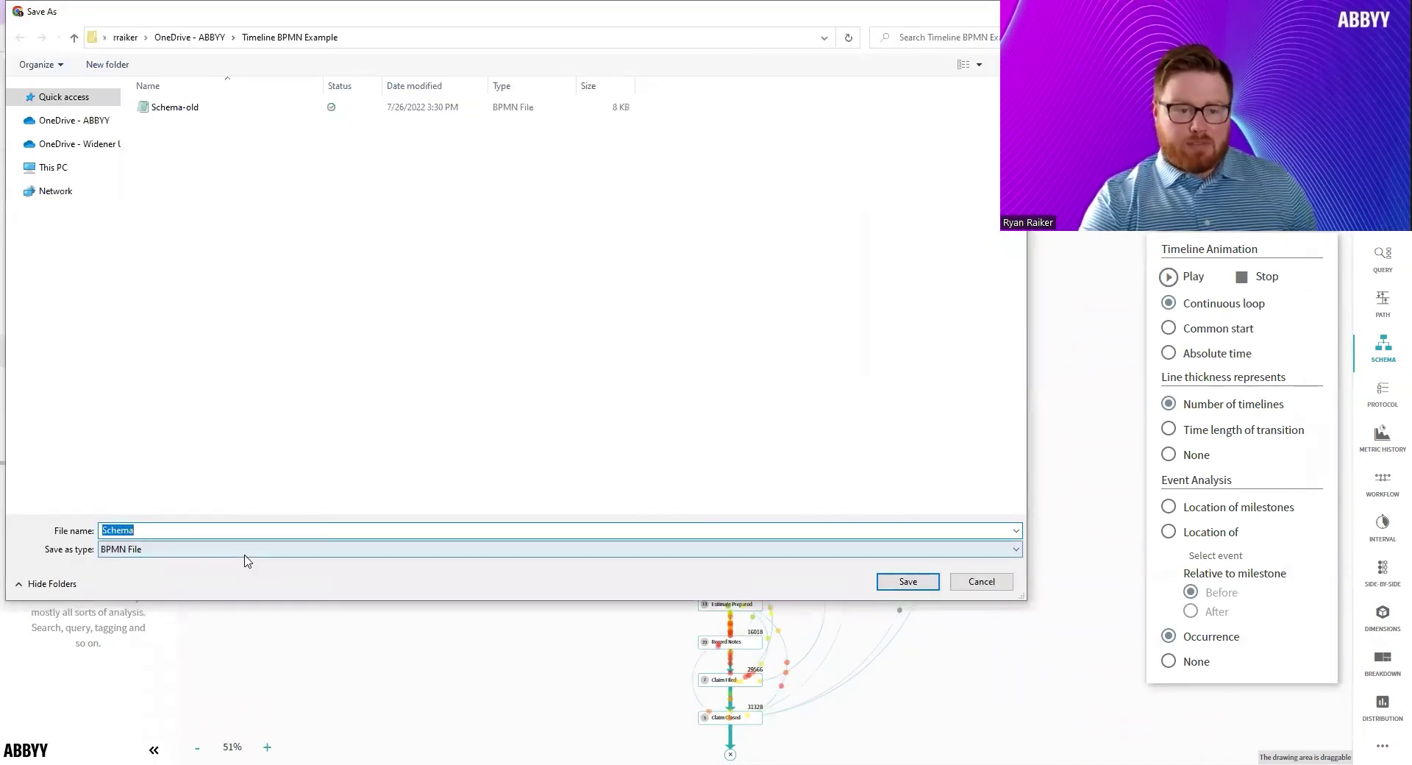
Export the schema as a BPMN file named Schema Insurance in the Timeline BPMN Example folder.
key(Right)
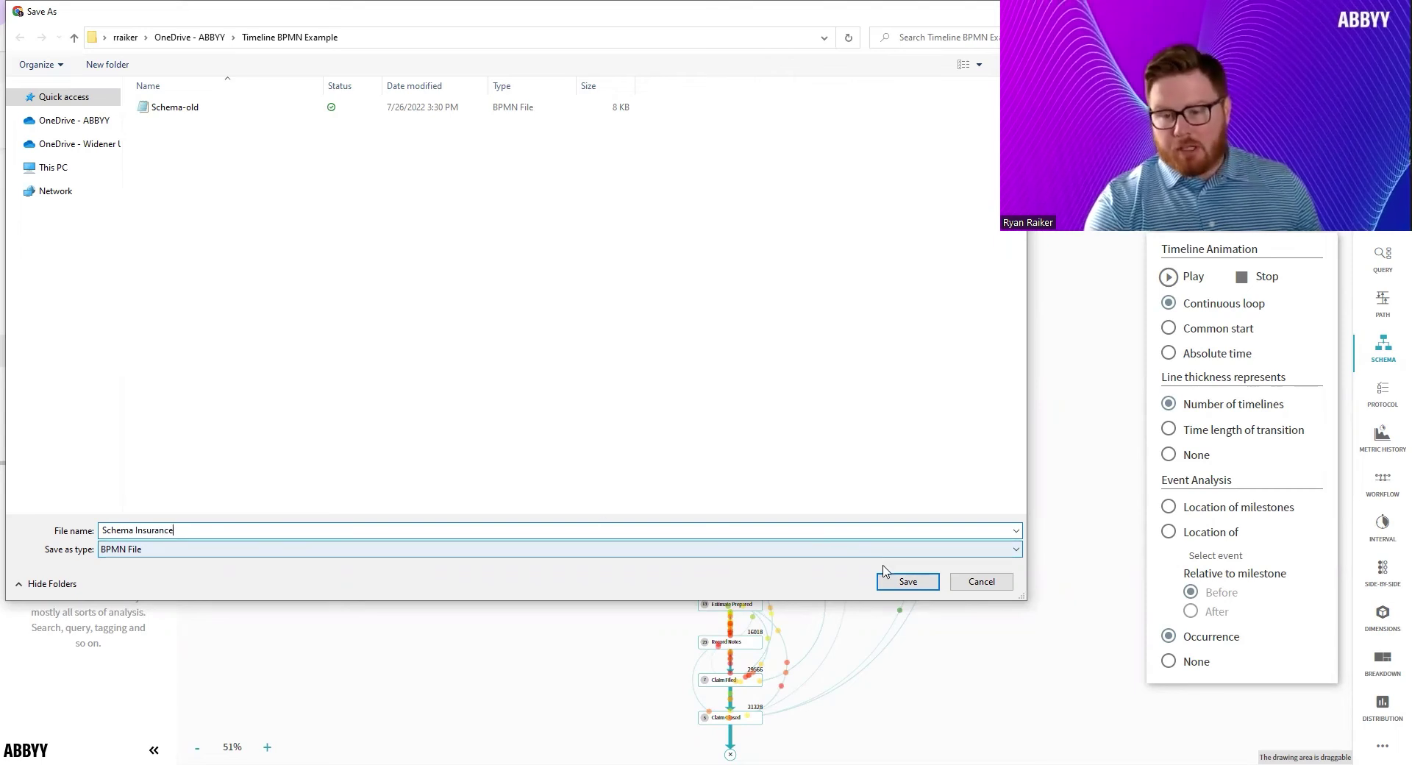
click(908, 581)
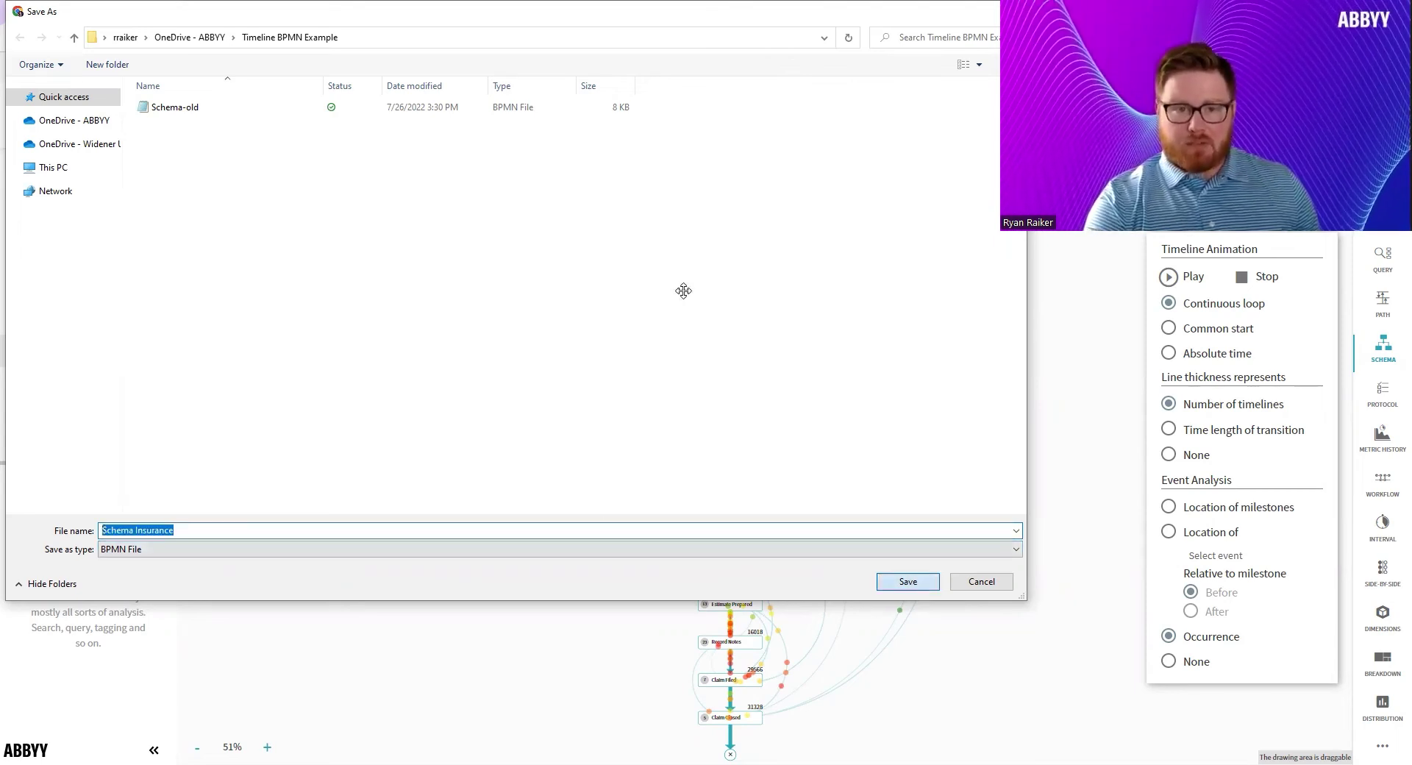
key(Return)
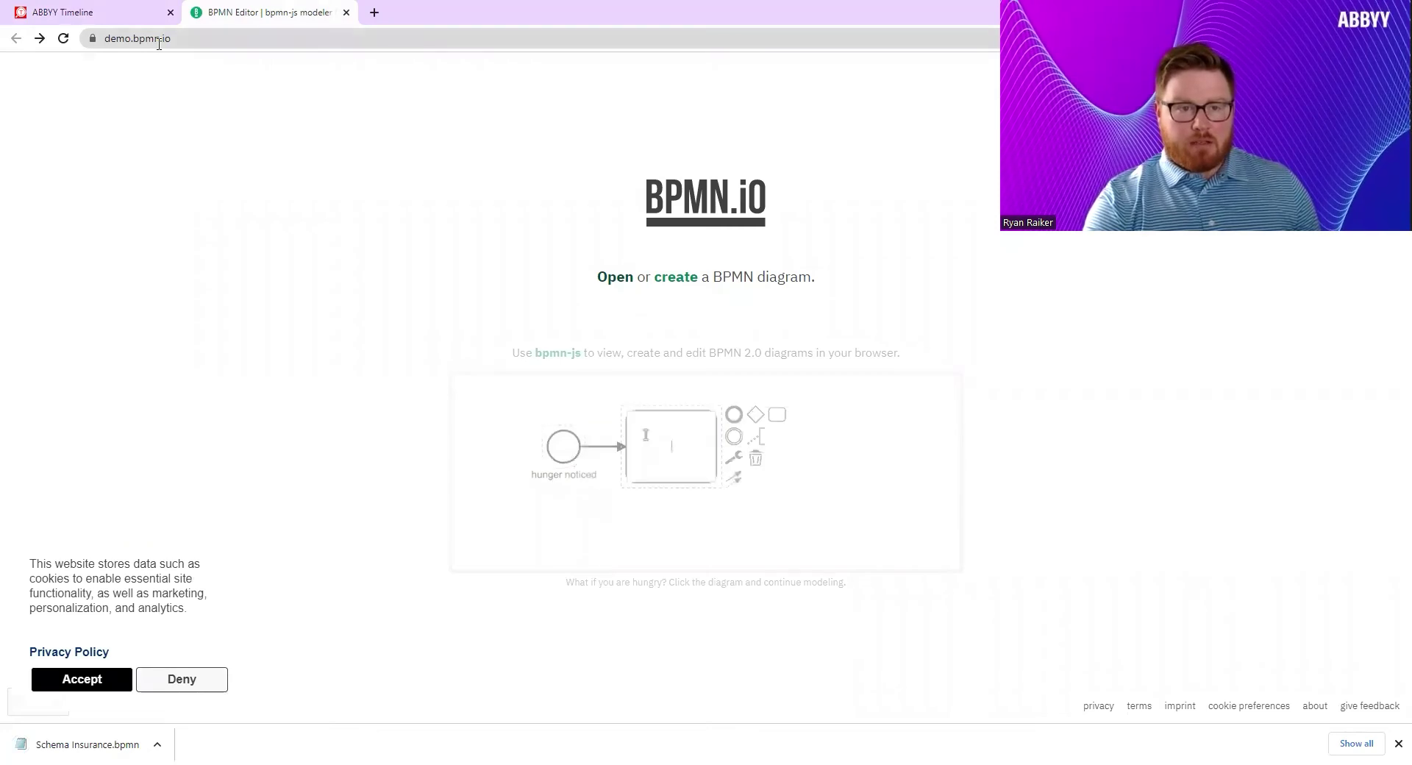
Open the Schema Insurance file in the bpmn.io editor and examine the process diagram through to its end event.
click(616, 277)
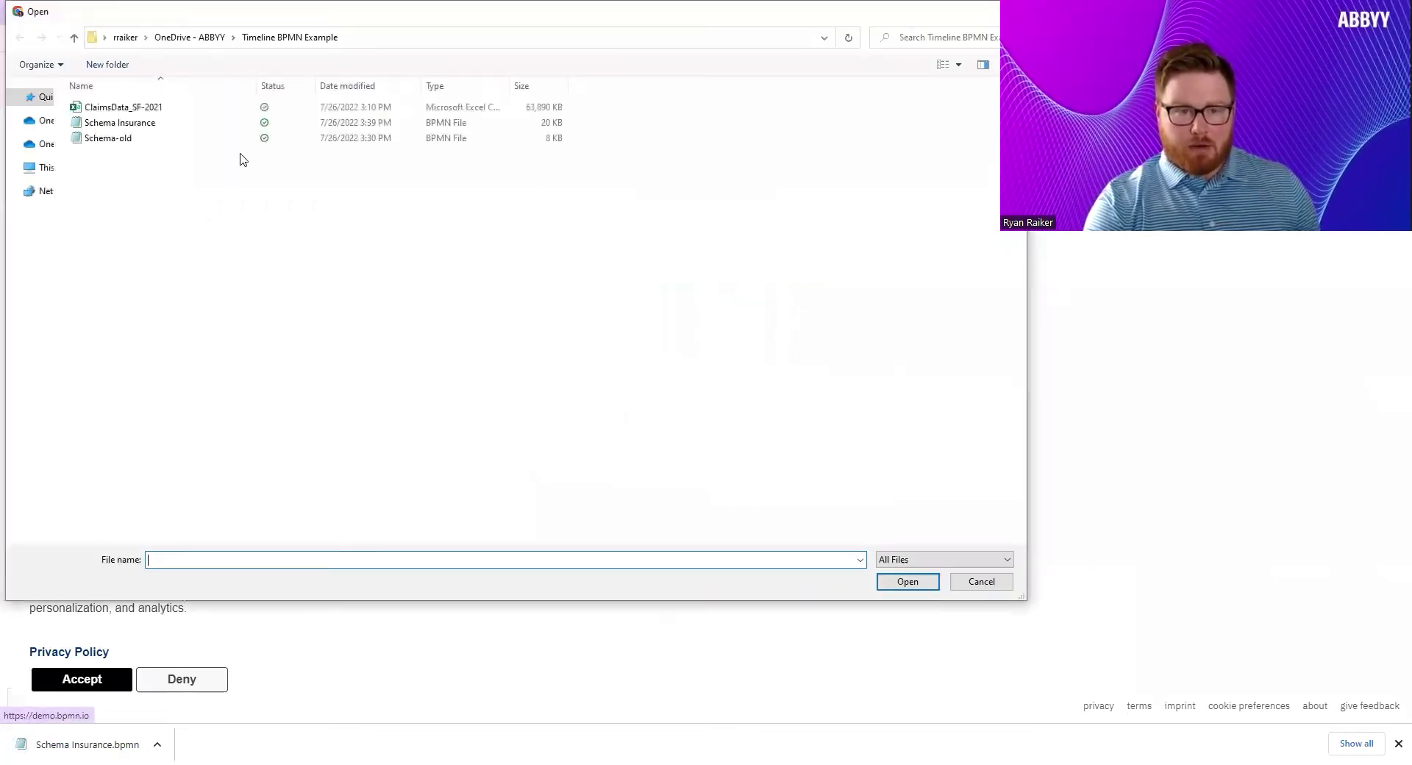
click(144, 123)
click(901, 581)
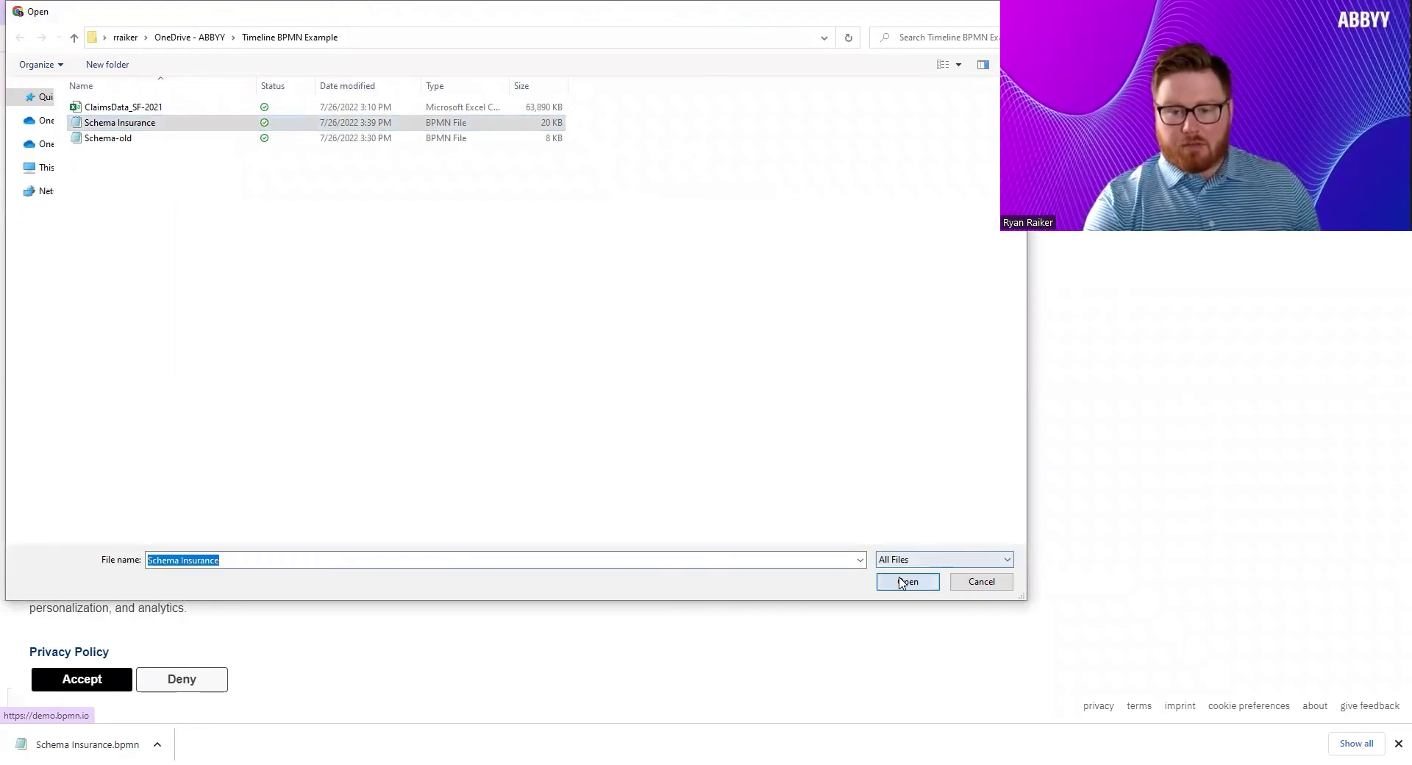
scroll(395, 287, up, 5)
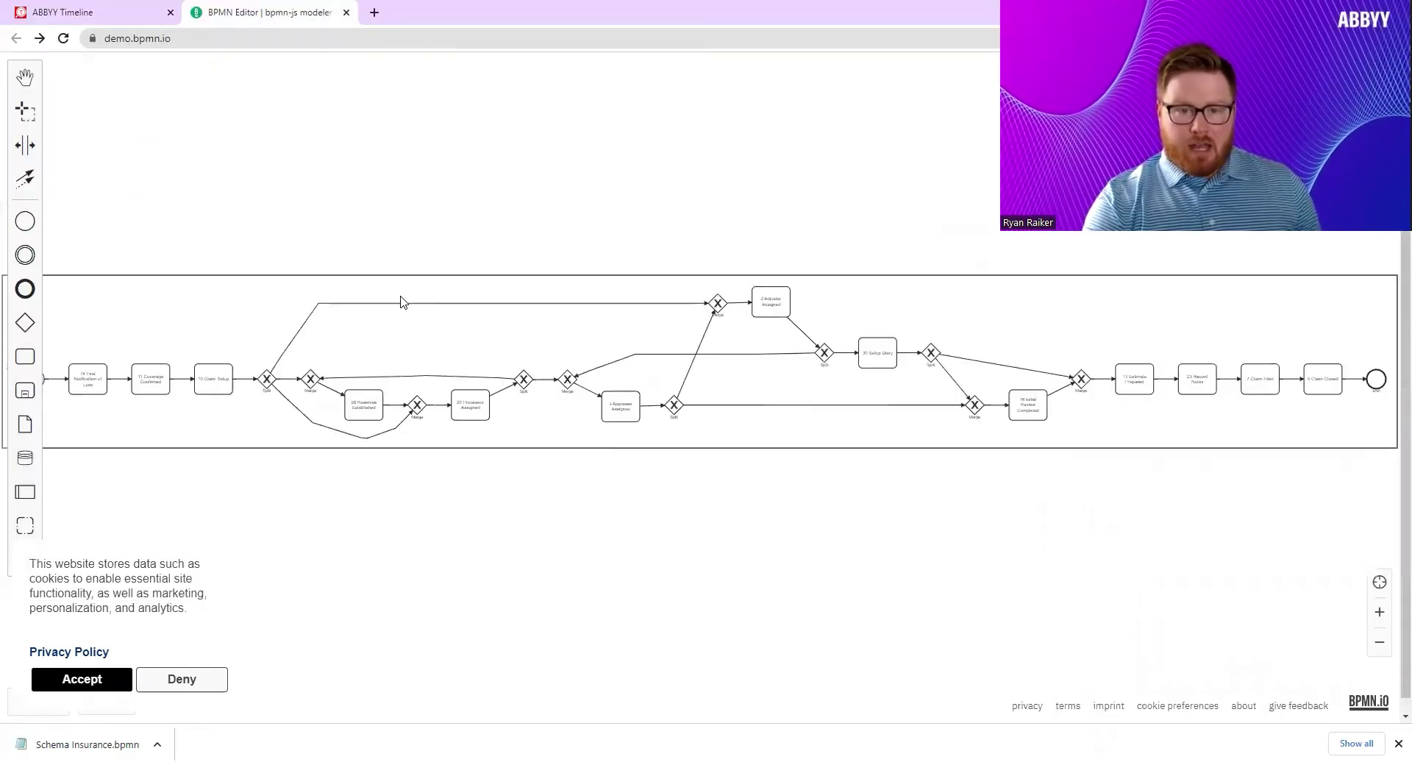
scroll(577, 460, up, 2)
scroll(625, 413, up, 2)
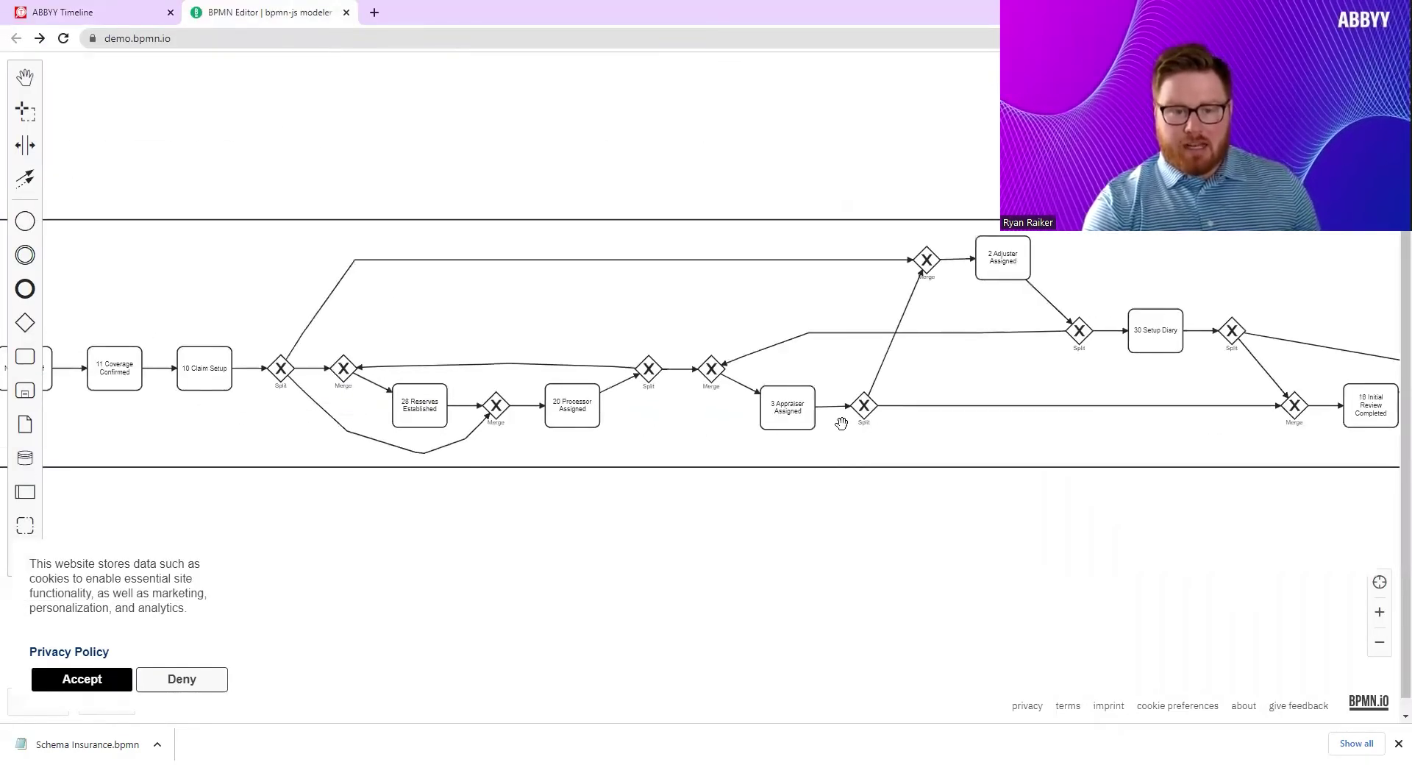
scroll(868, 469, right, 10)
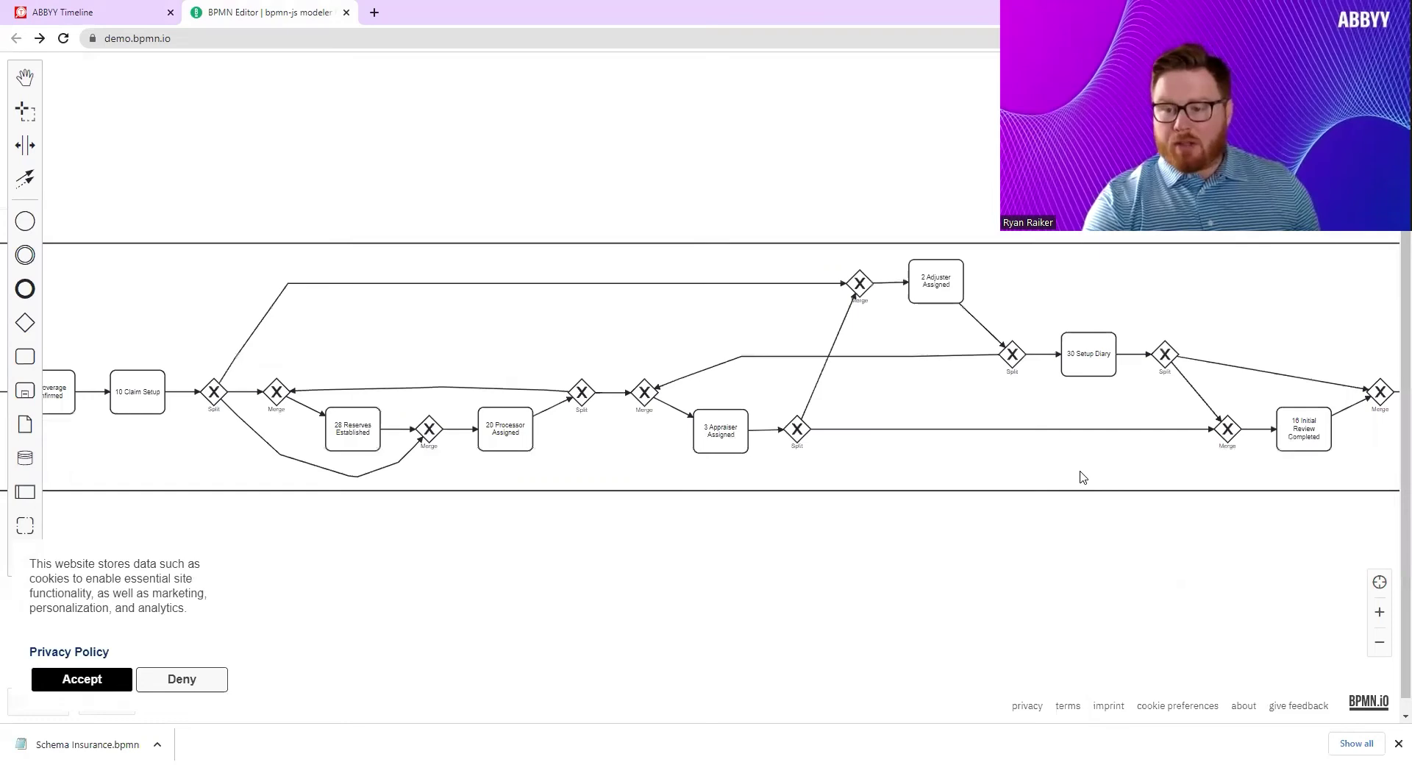
drag(1180, 467, 904, 458)
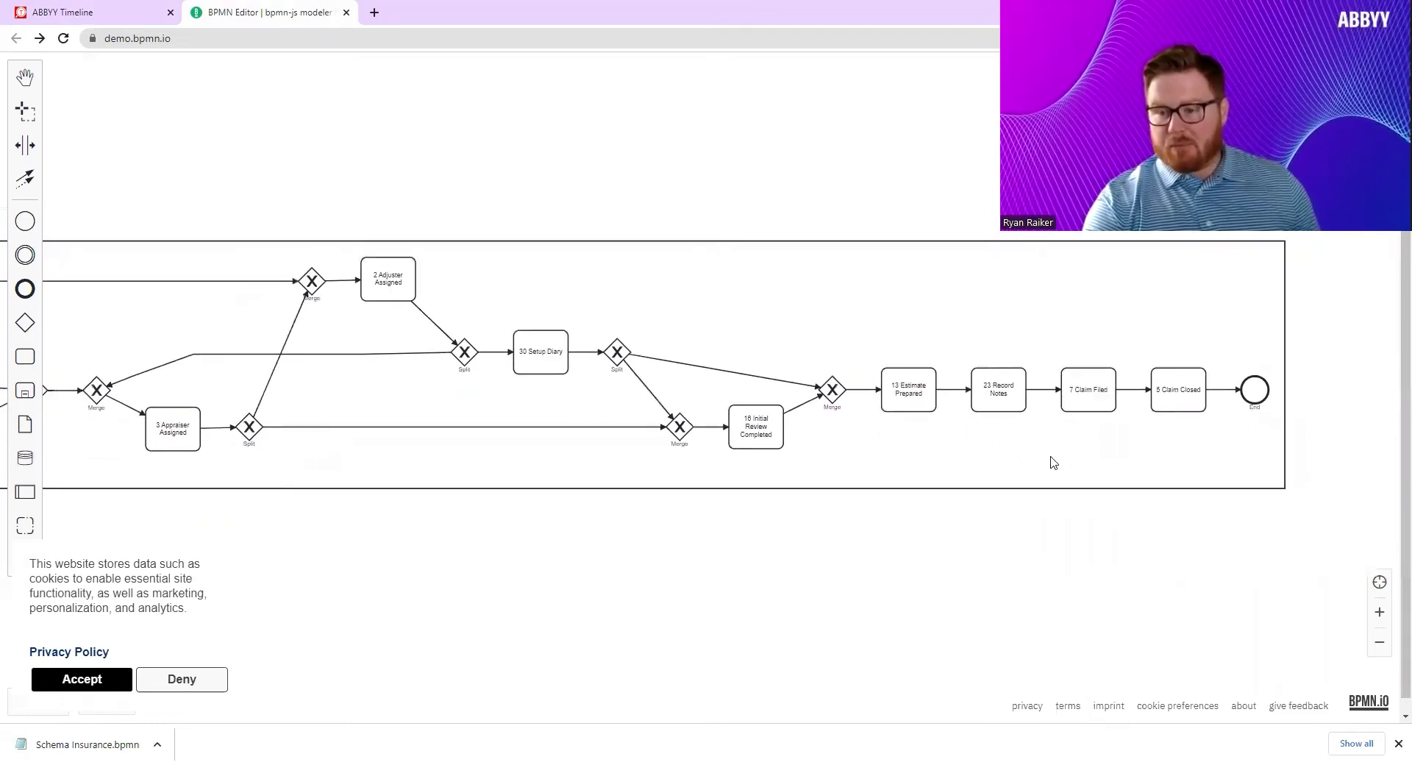
Bend the flow running from the Split after Appraiser Assigned upward, and move the Merge gateway before Initial Review Completed lower.
drag(1050, 459, 1128, 439)
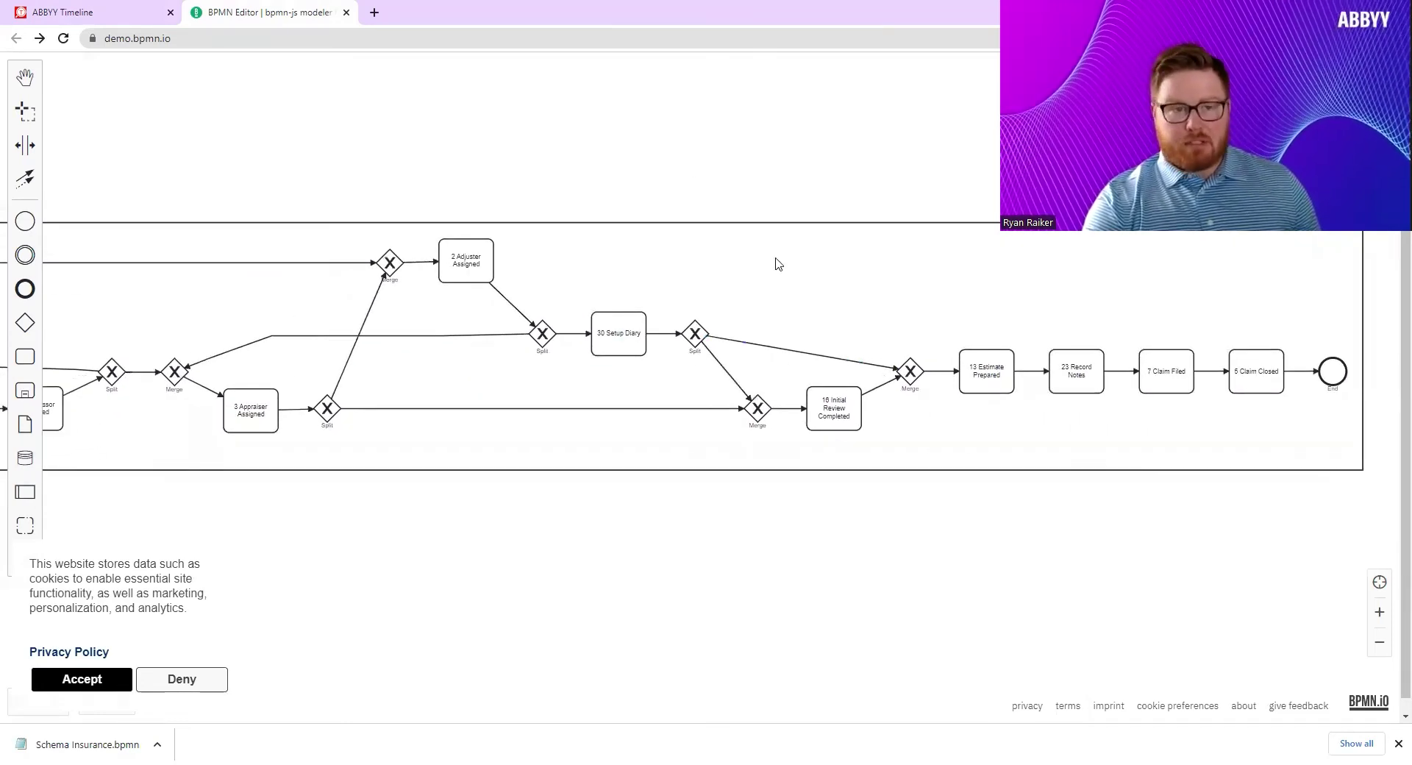
drag(599, 407, 560, 387)
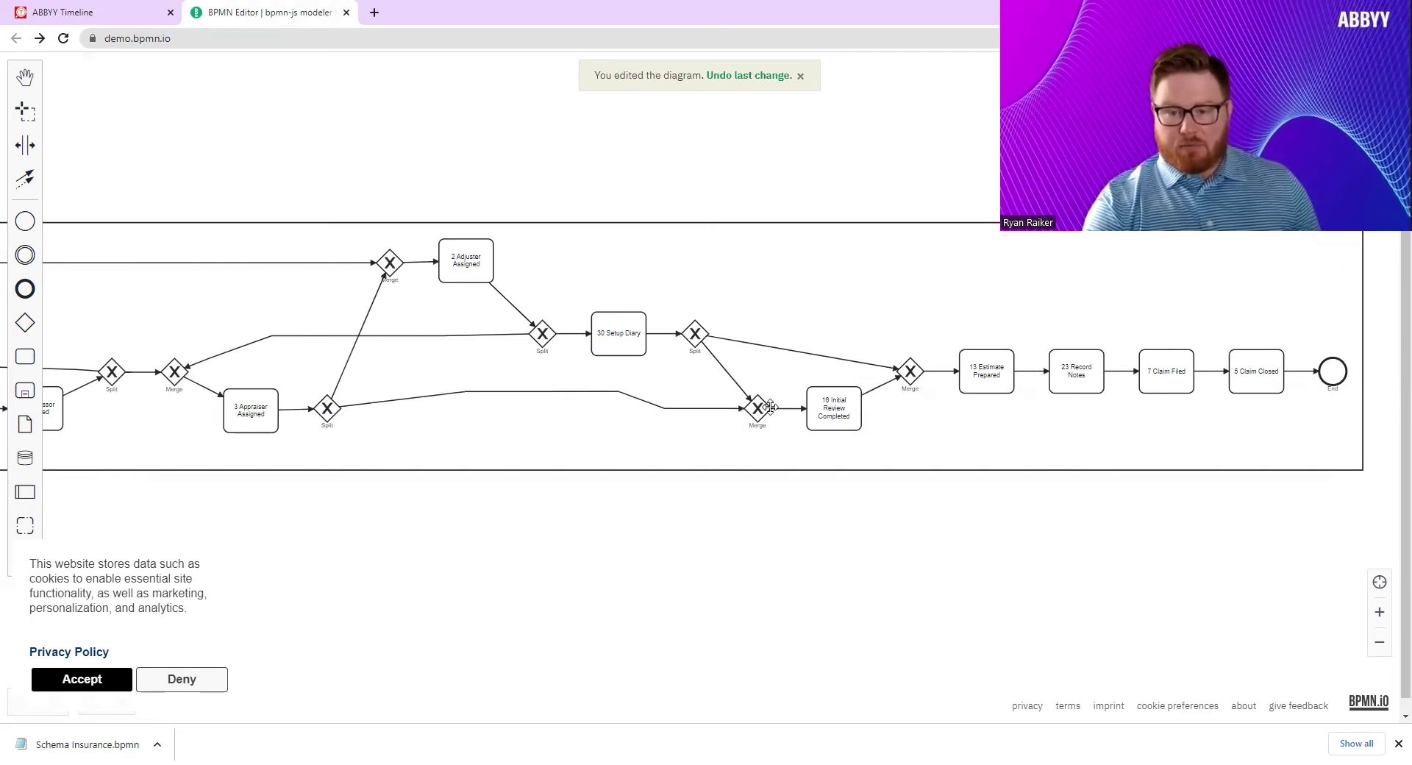
drag(764, 411, 767, 450)
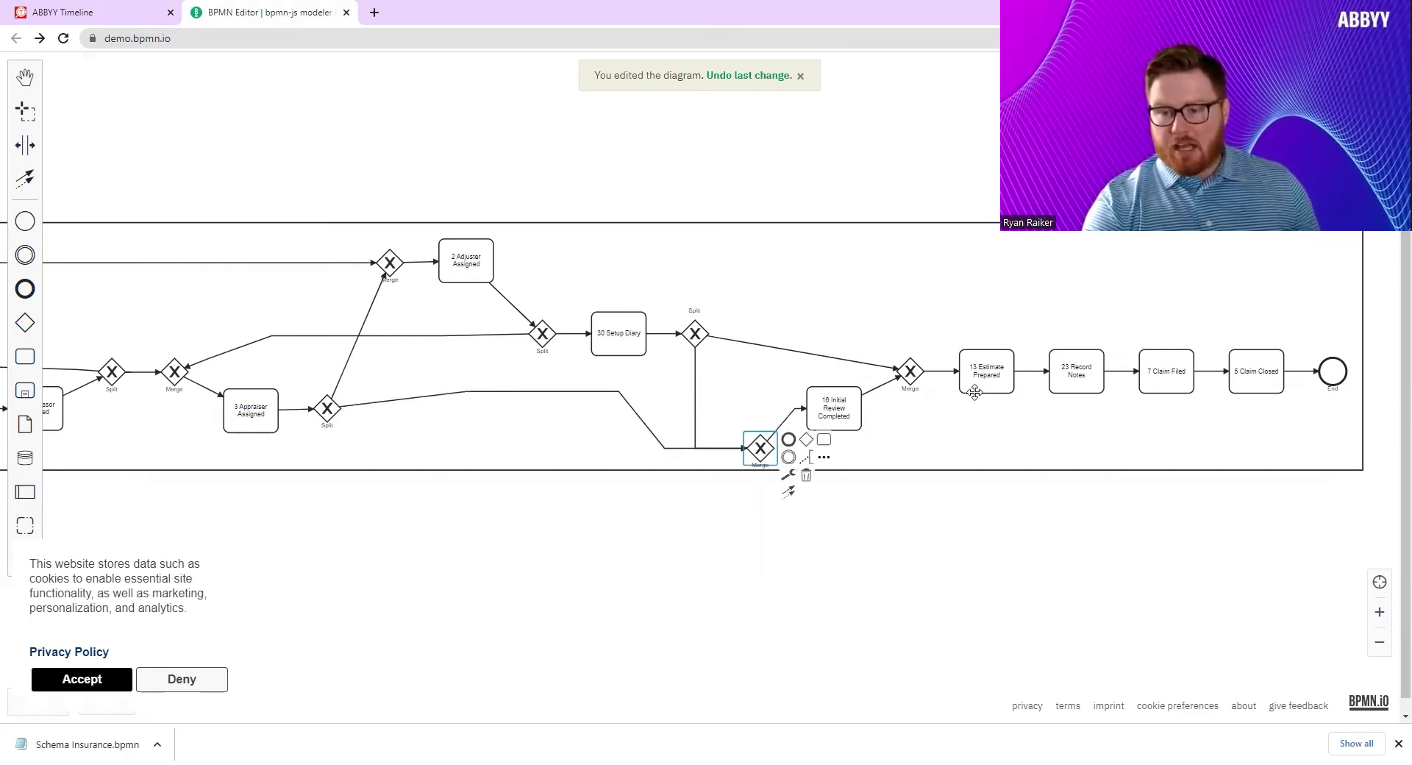
Review the edited process diagram from Coverage Confirmed through to the end event.
drag(922, 321, 1052, 302)
drag(492, 278, 629, 283)
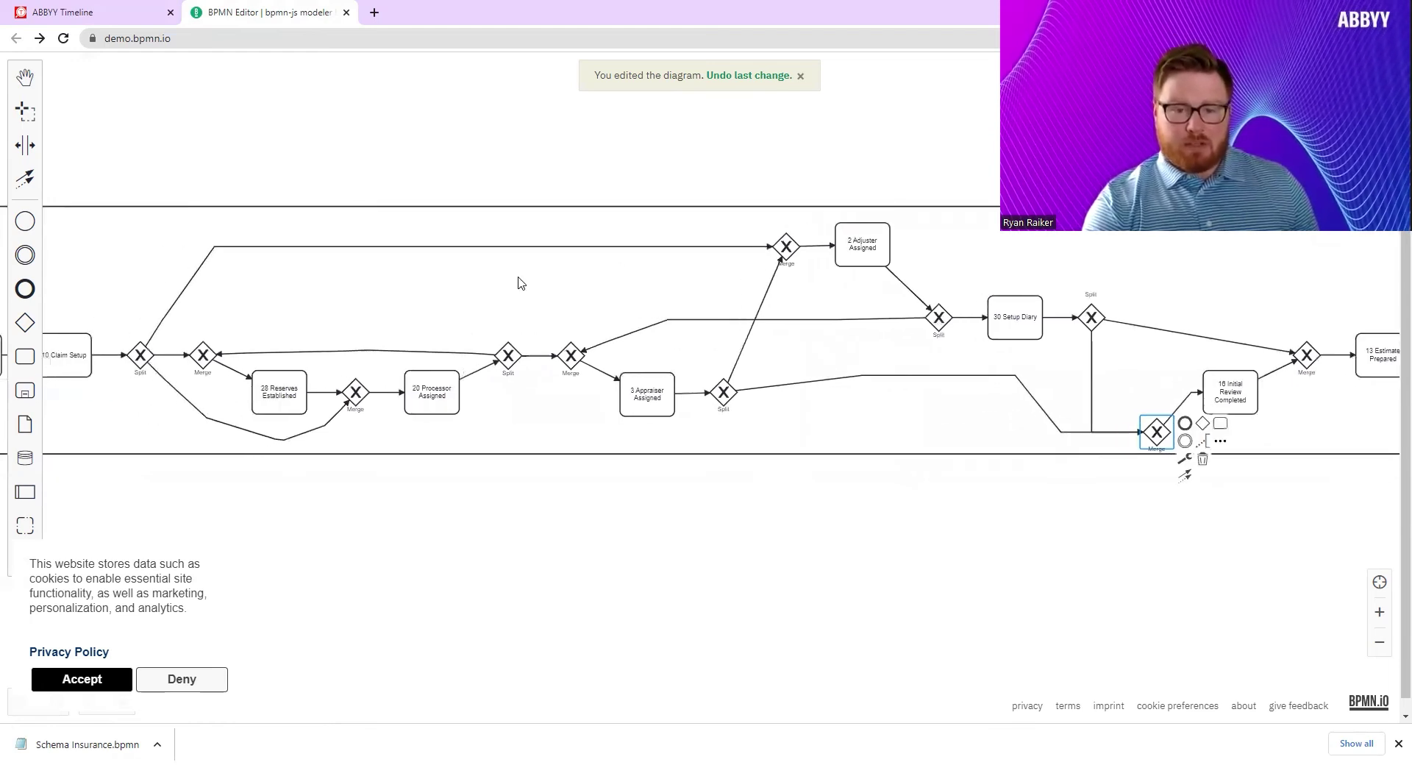
drag(478, 292, 549, 295)
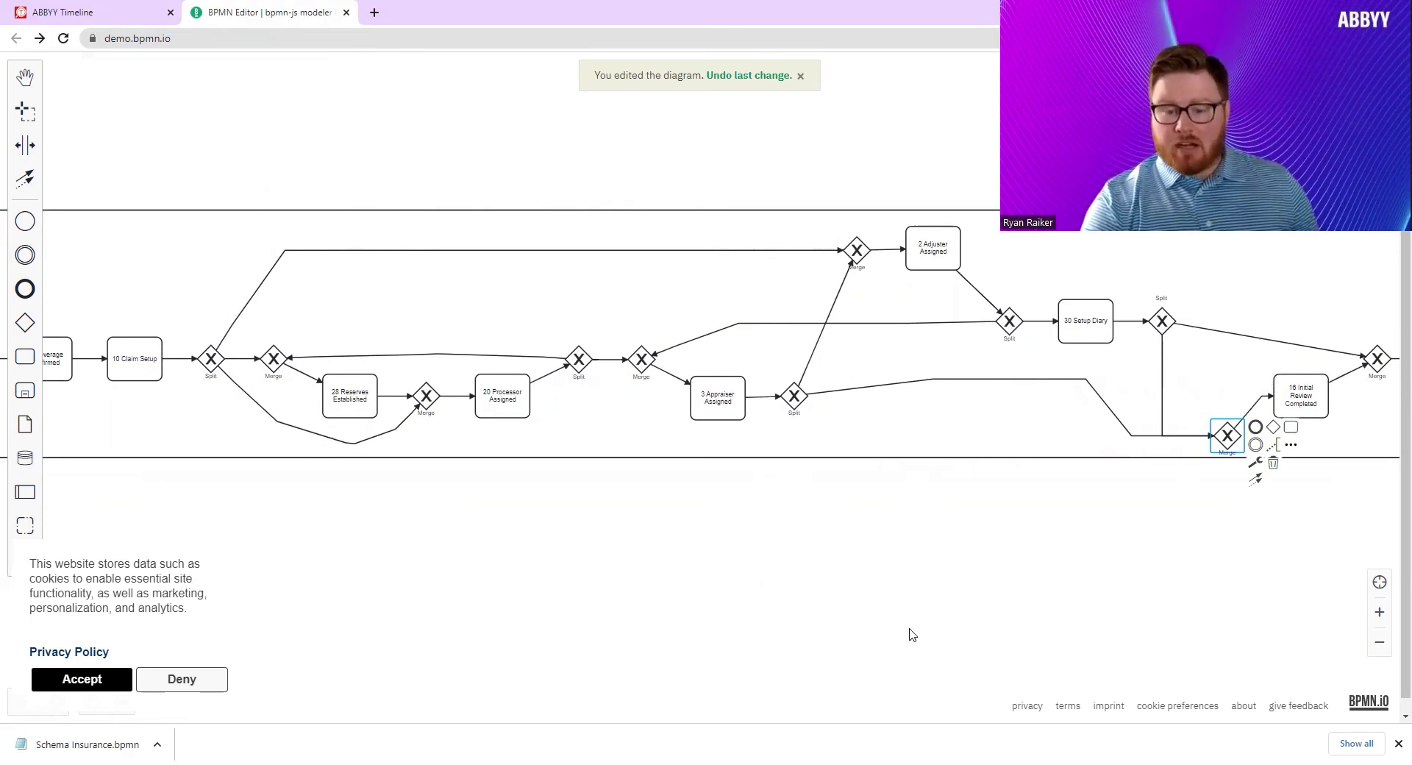
drag(622, 551, 607, 507)
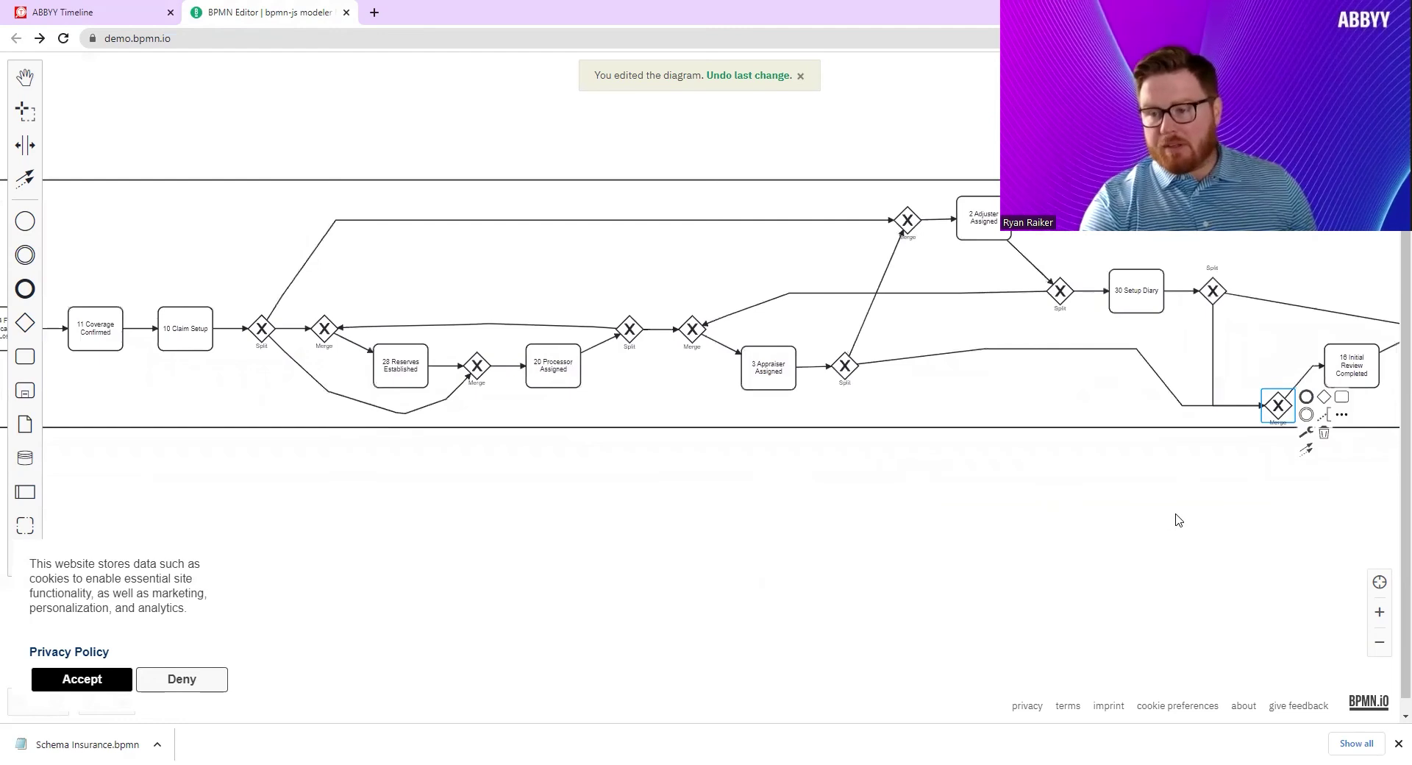
drag(1223, 514, 940, 514)
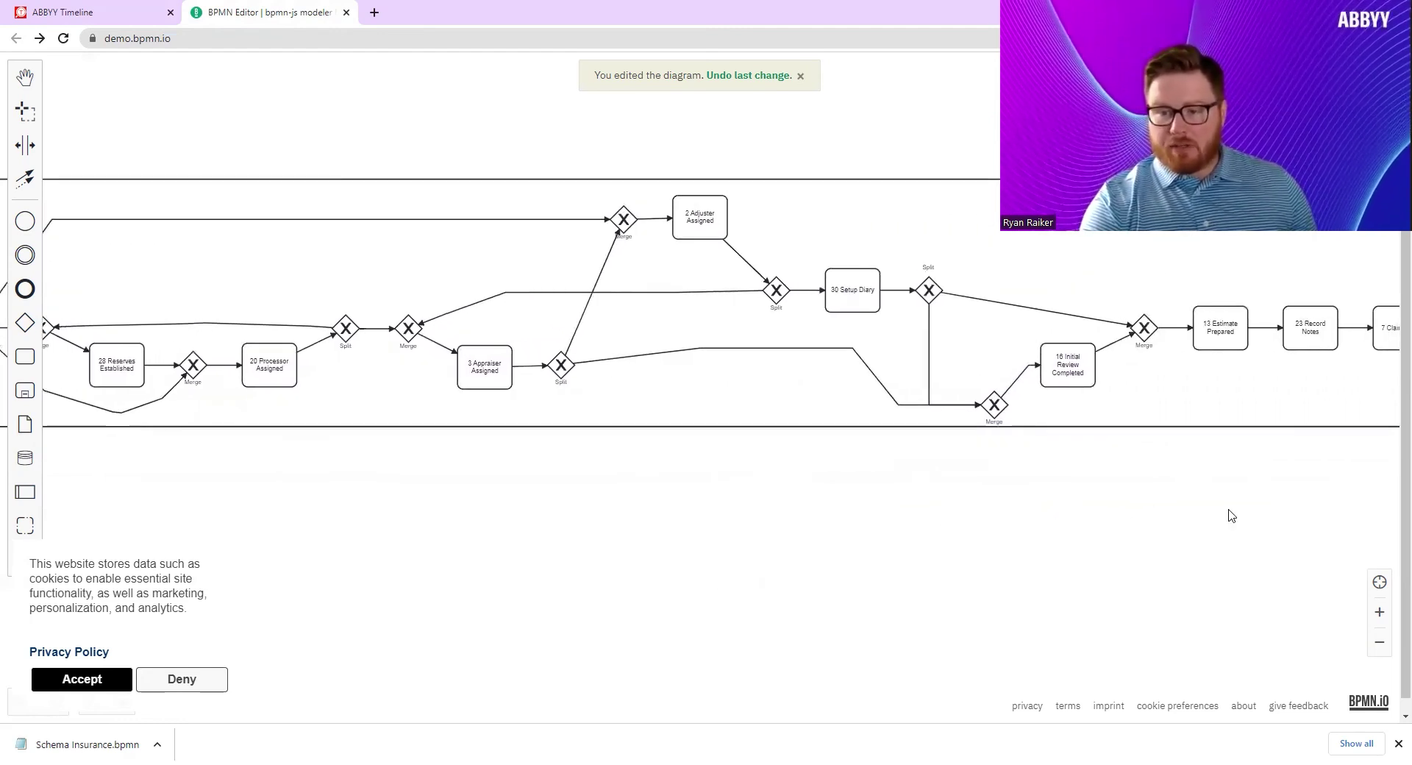
drag(1185, 510, 947, 509)
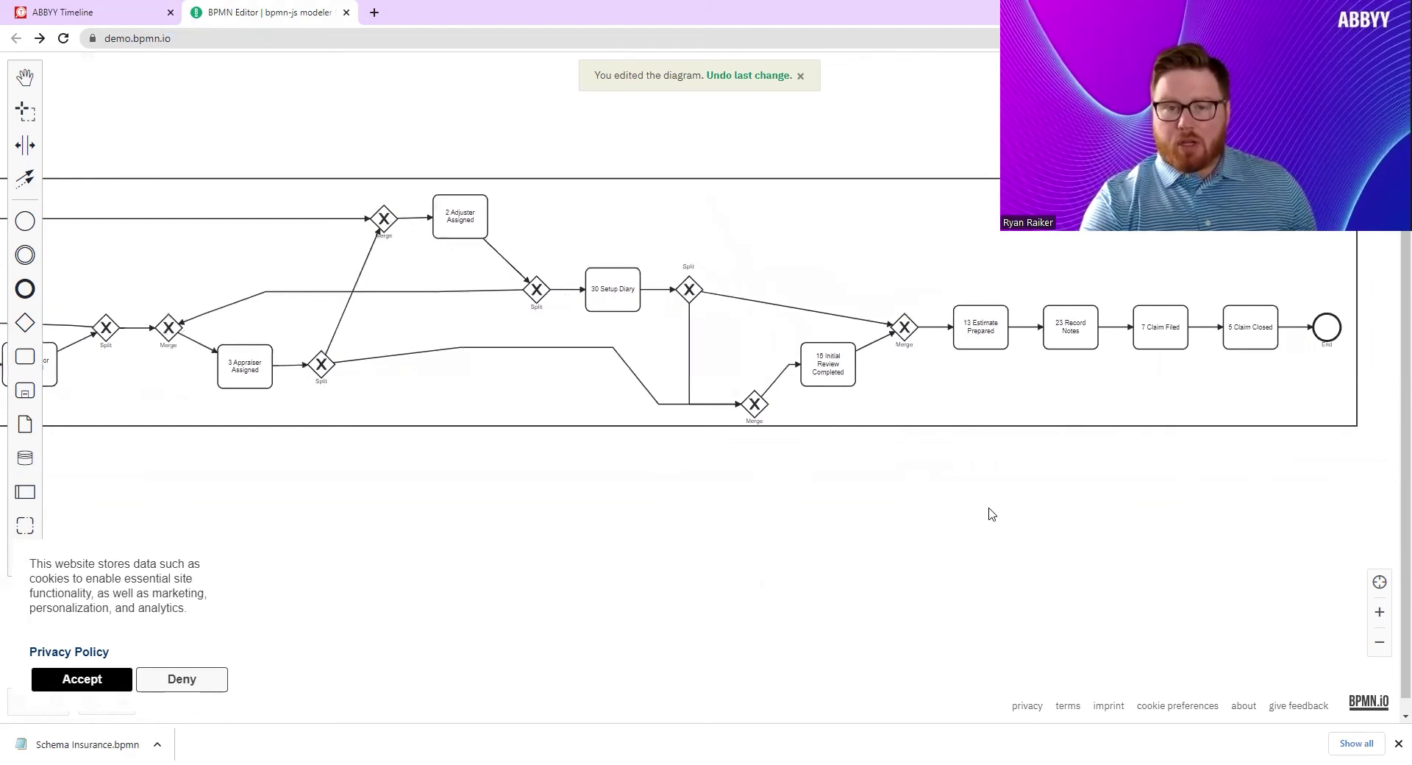